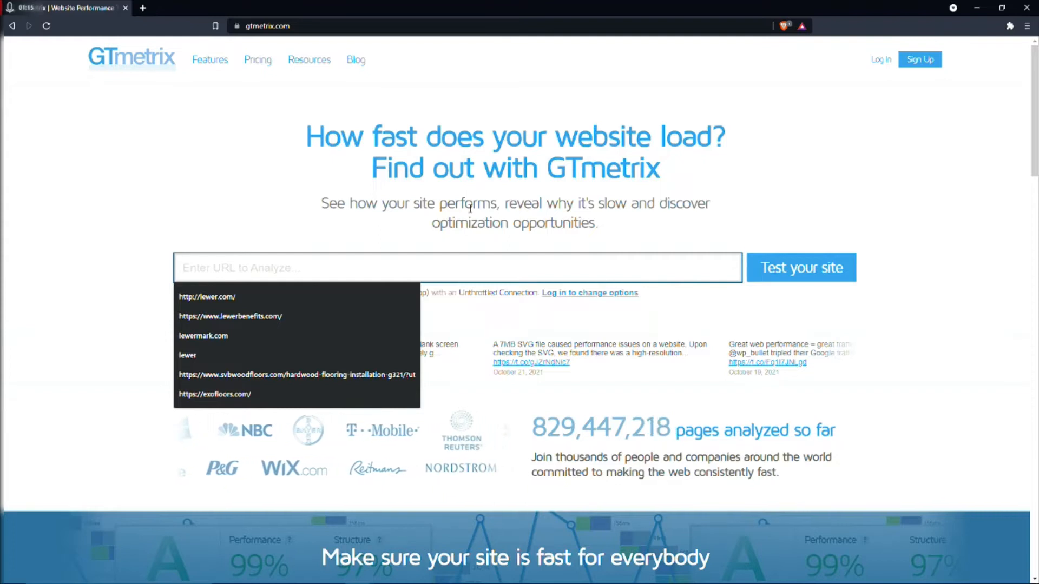
# Run a GTmetrix performance test on lewerglobal.com.
pyautogui.write('lewer')
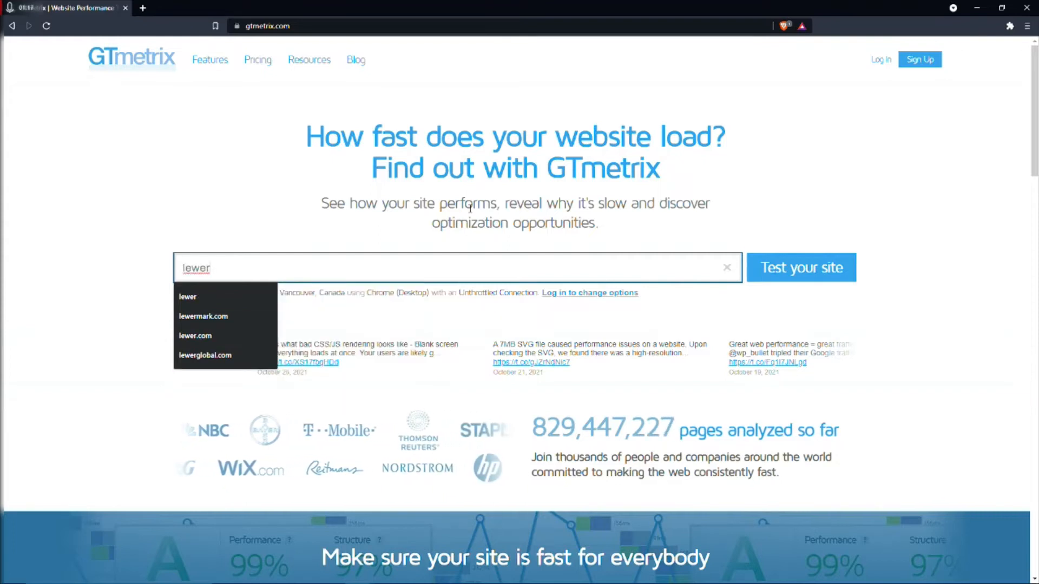
pyautogui.write('global')
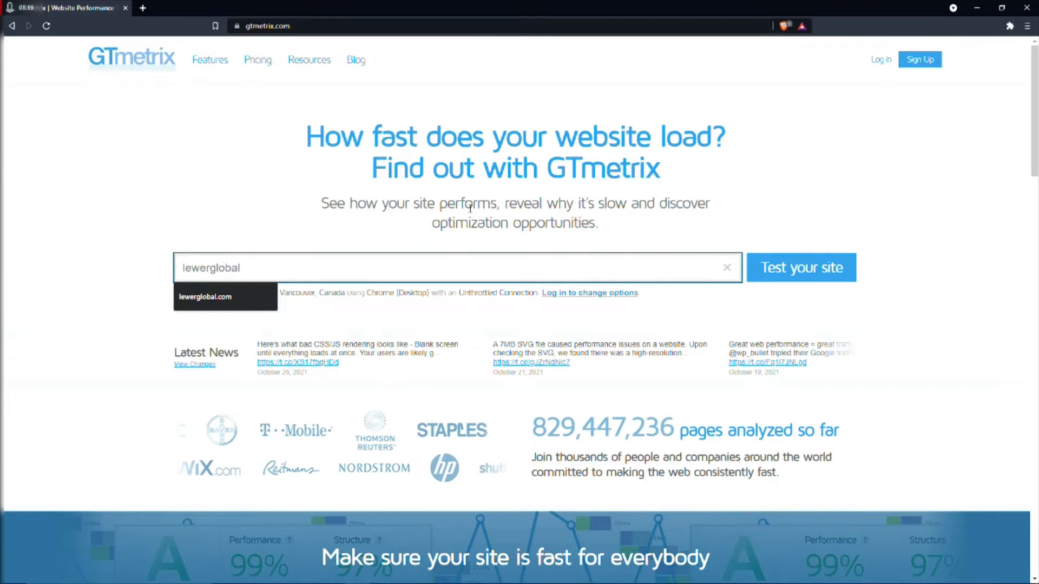
pyautogui.write('.com')
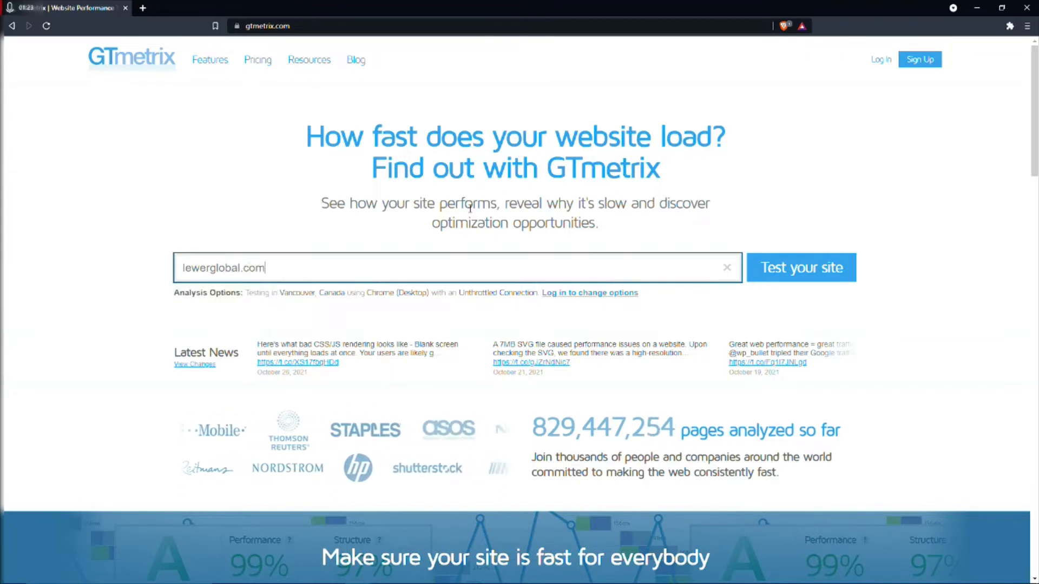
pyautogui.press('Return')
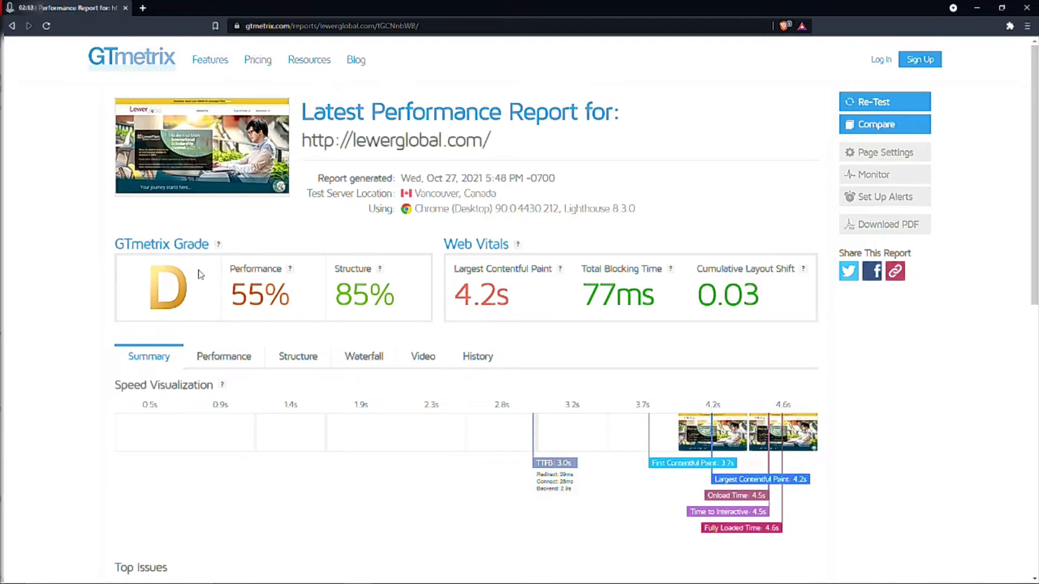
# Examine the report's speed visualization and top issues, and the request timings and fully loaded time in the waterfall chart.
pyautogui.scroll(-1, 299, 369)
pyautogui.scroll(-4, 299, 369)
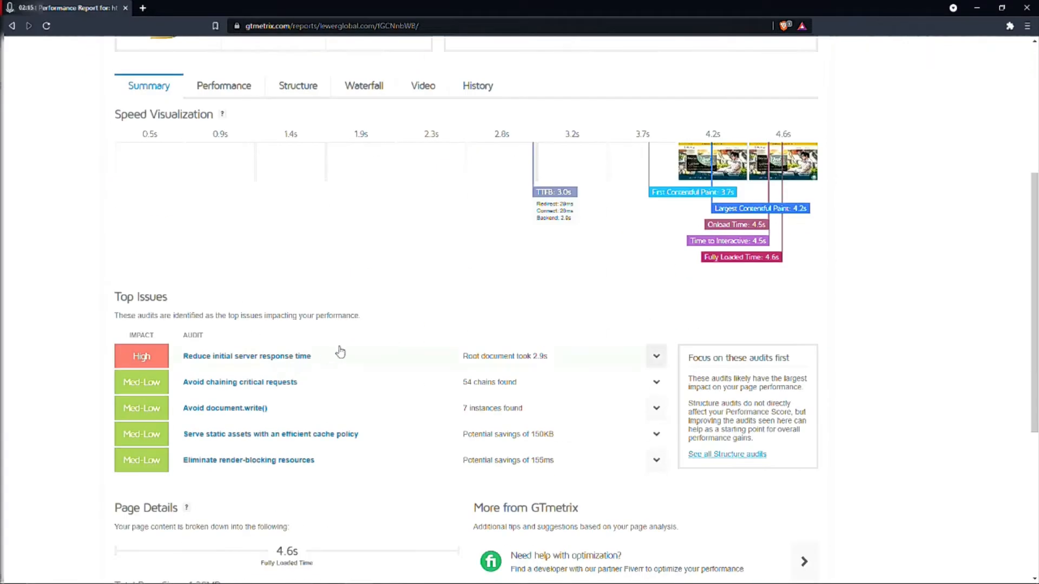
pyautogui.scroll(5, 339, 350)
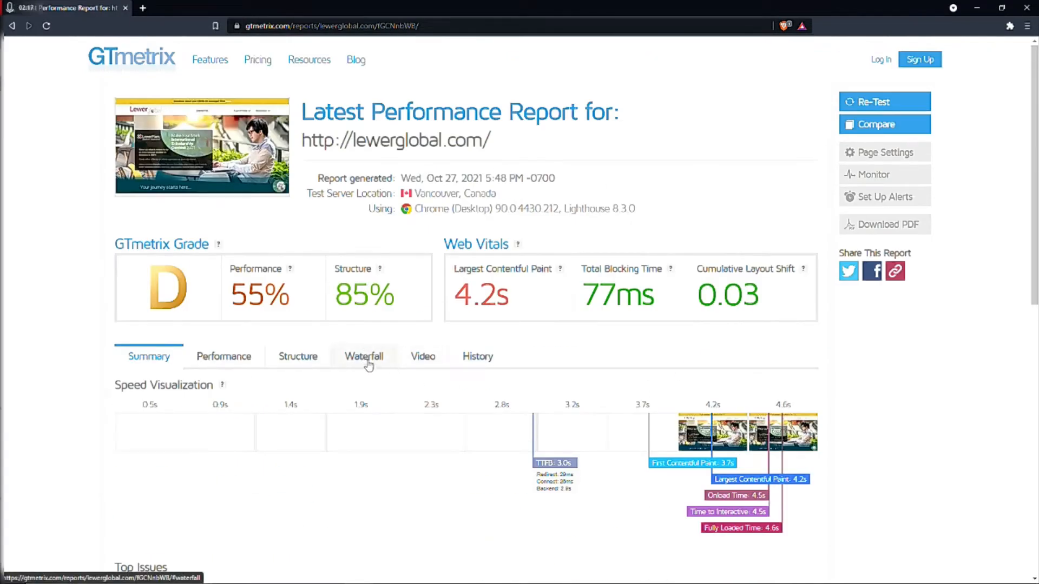
pyautogui.click(366, 363)
pyautogui.scroll(-4, 295, 389)
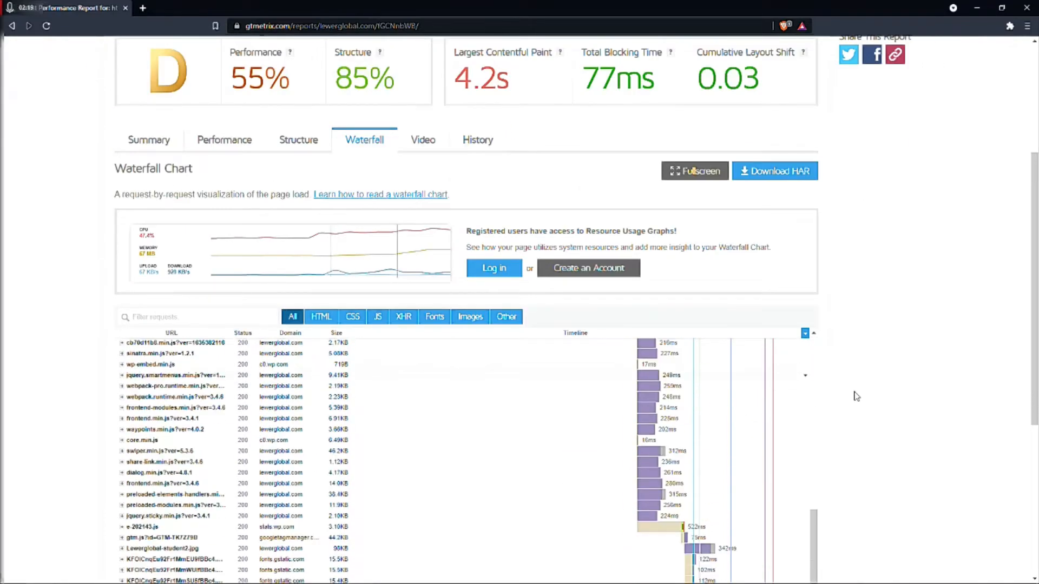
pyautogui.scroll(-8, 920, 395)
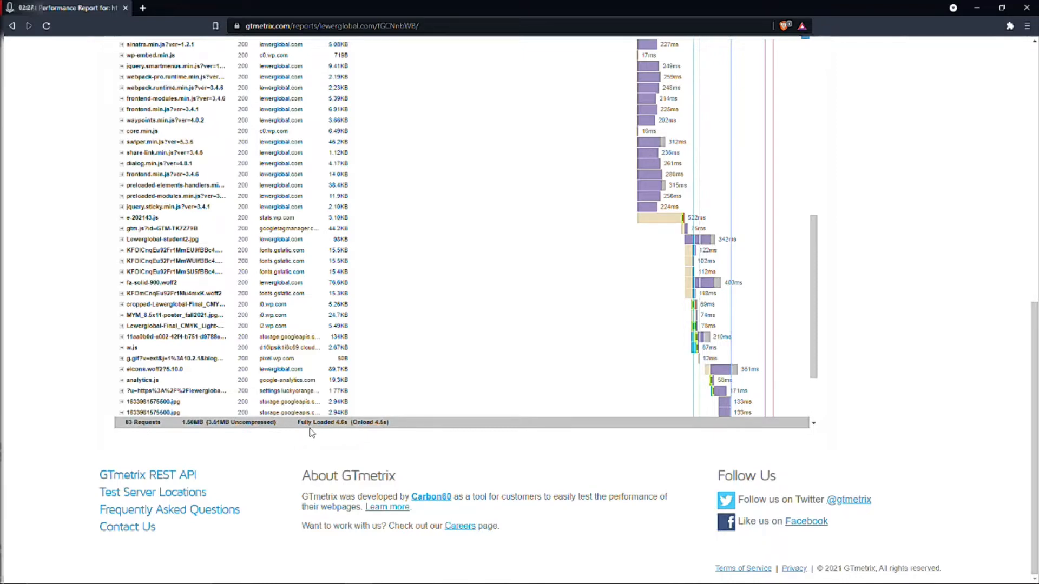
pyautogui.scroll(9, 220, 434)
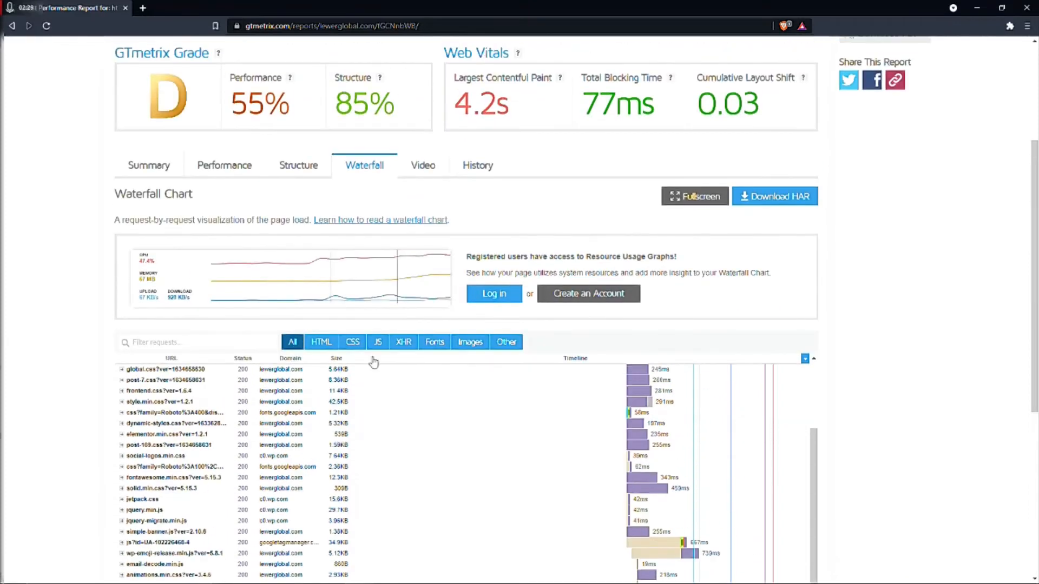
pyautogui.scroll(4, 476, 338)
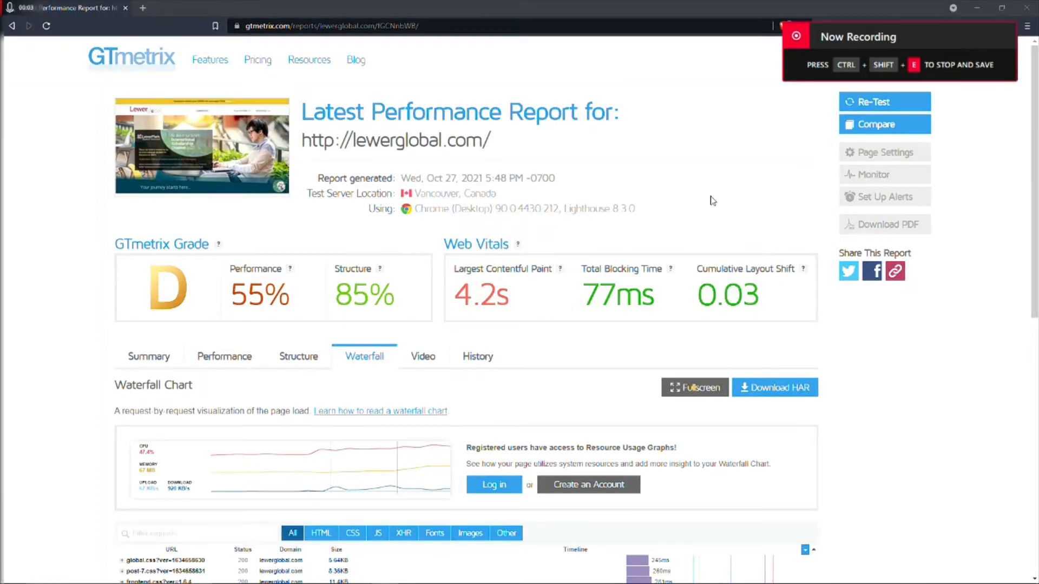
# Re-test lewerglobal.com to generate a fresh performance report.
pyautogui.click(869, 104)
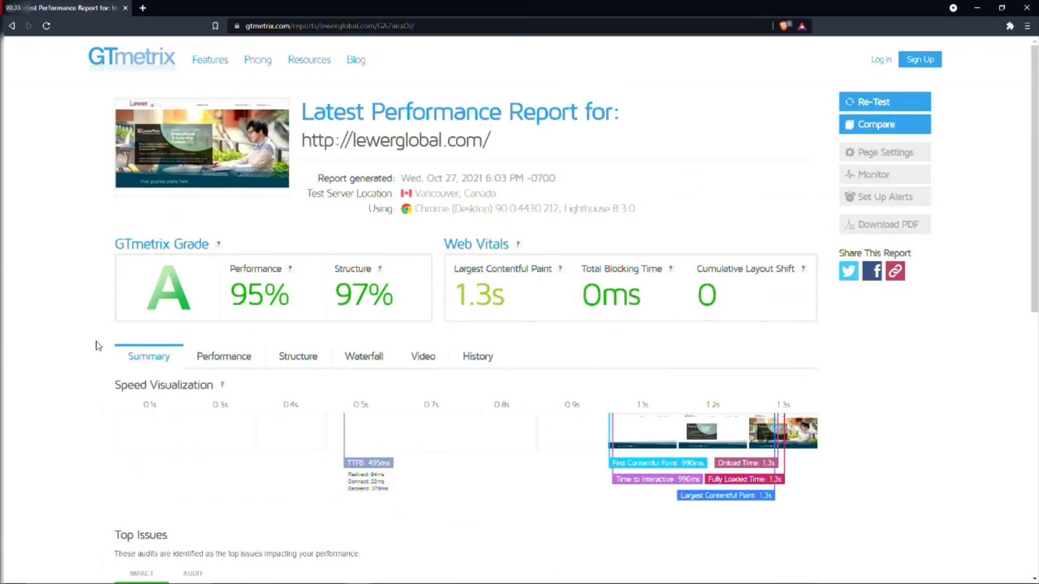
pyautogui.hotkey('ctrl', 'shift', 'n')
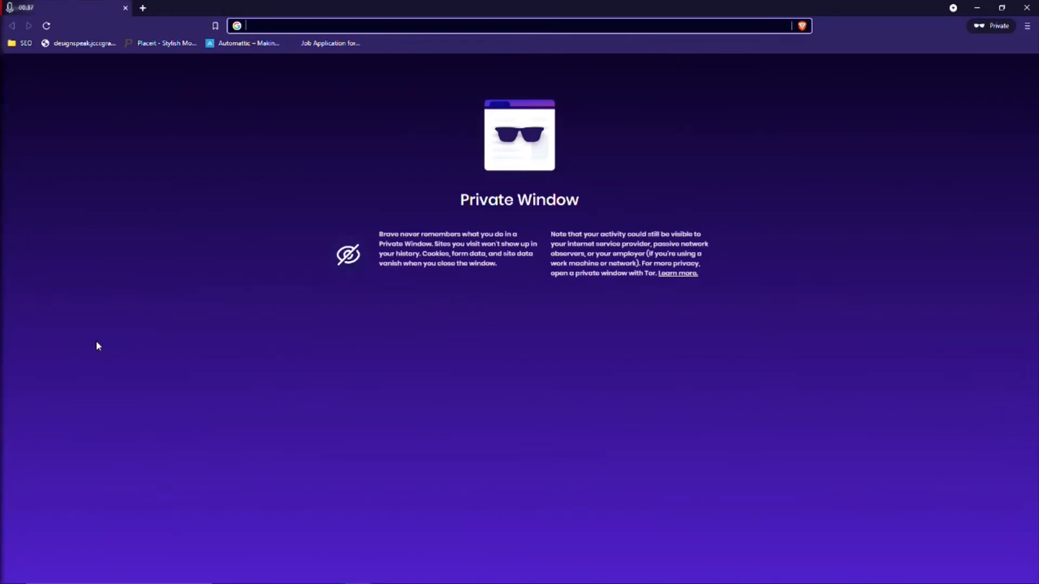
pyautogui.click(1002, 8)
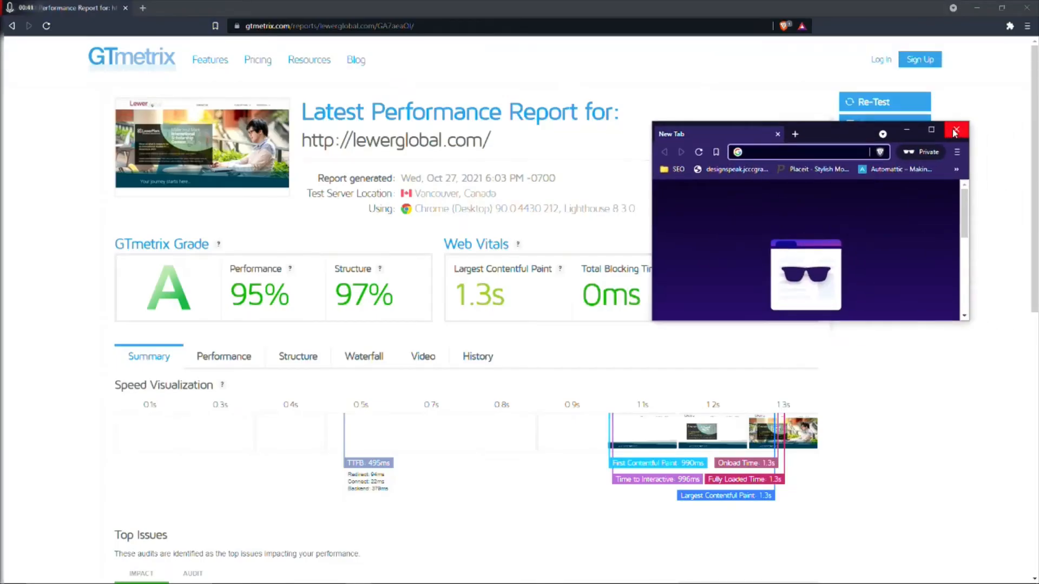
pyautogui.click(955, 132)
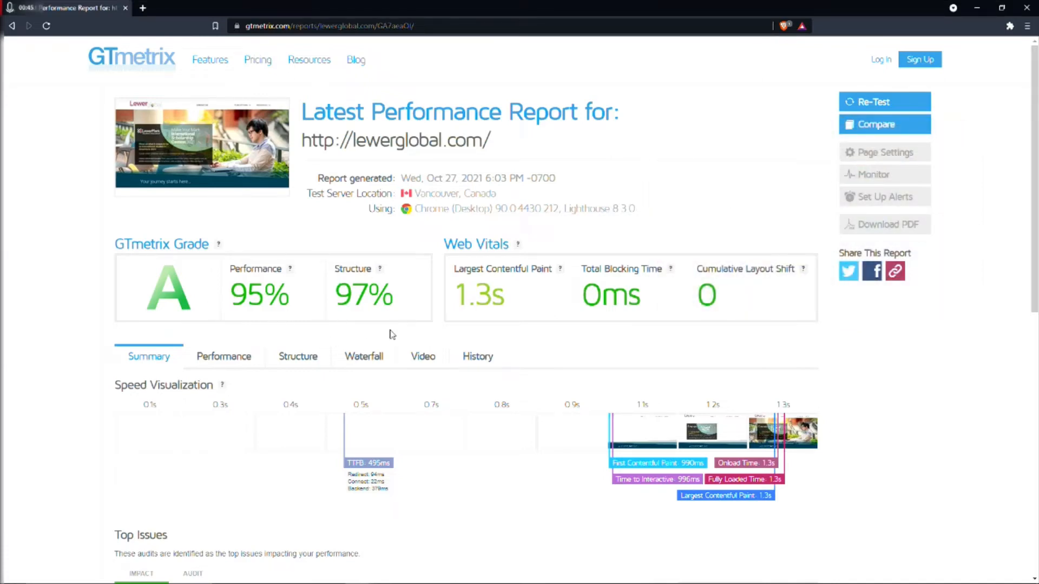
# Review the new report's grades, web vitals, top issues, page details and performance metrics.
pyautogui.scroll(-1, 440, 343)
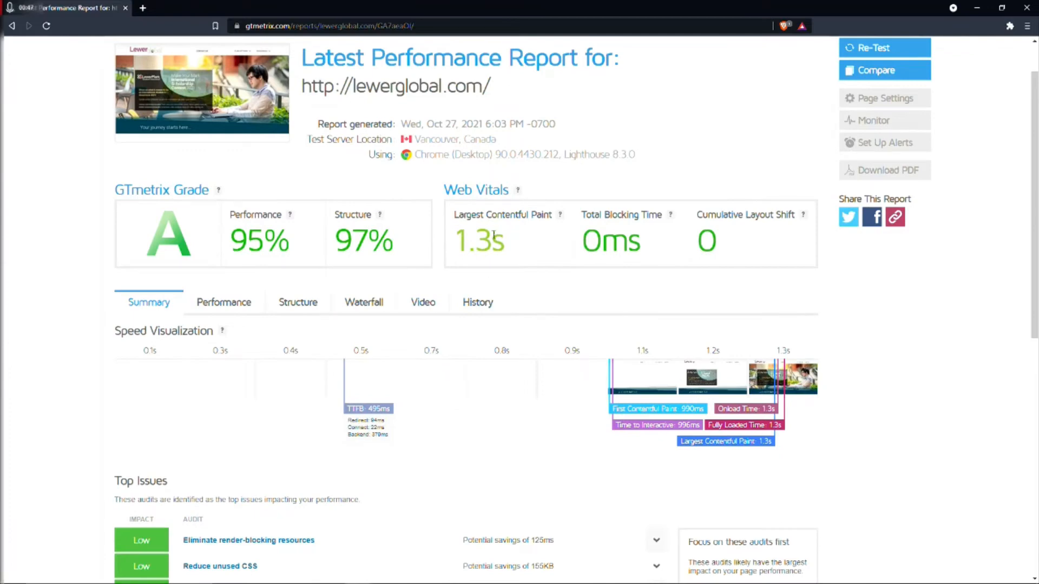
pyautogui.scroll(-3, 596, 260)
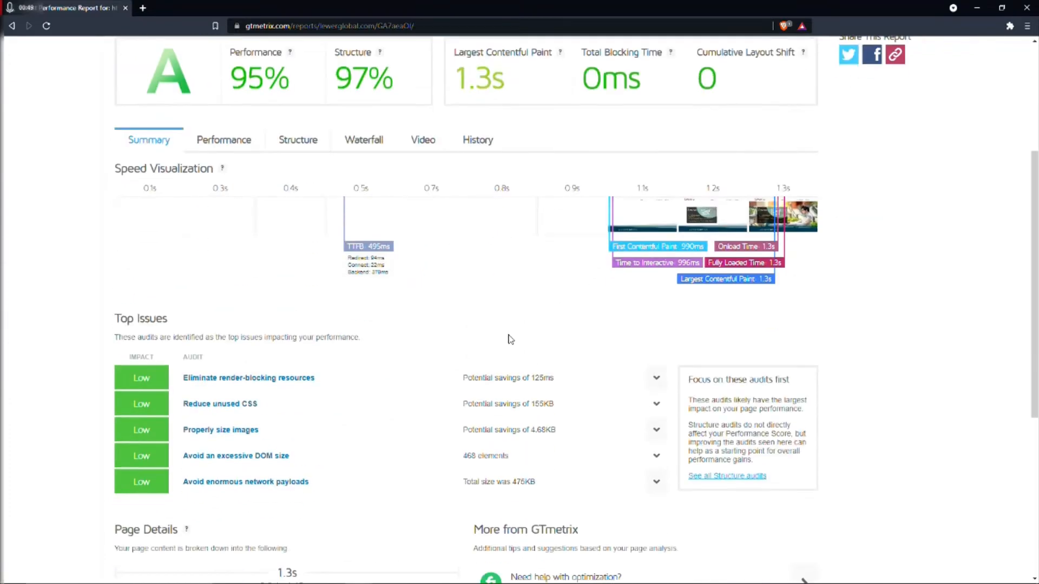
pyautogui.scroll(-3, 346, 371)
pyautogui.scroll(-3, 353, 364)
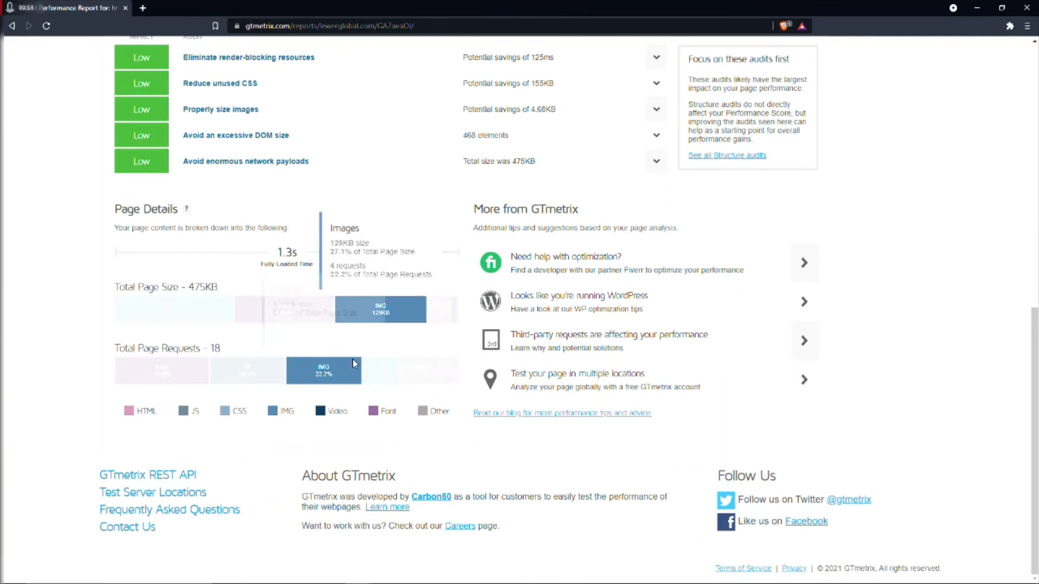
pyautogui.scroll(4, 357, 363)
pyautogui.scroll(3, 360, 362)
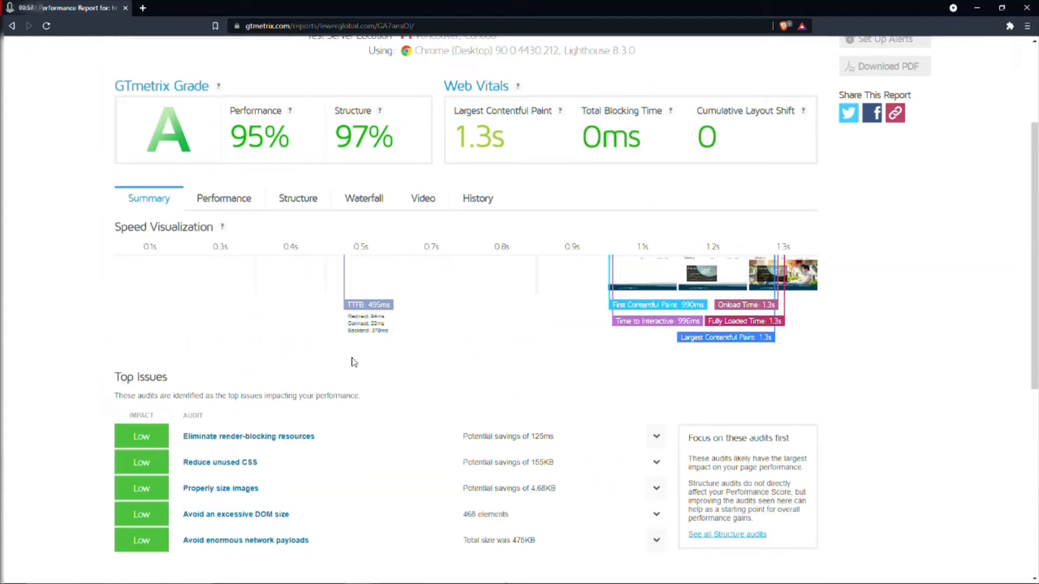
pyautogui.click(233, 205)
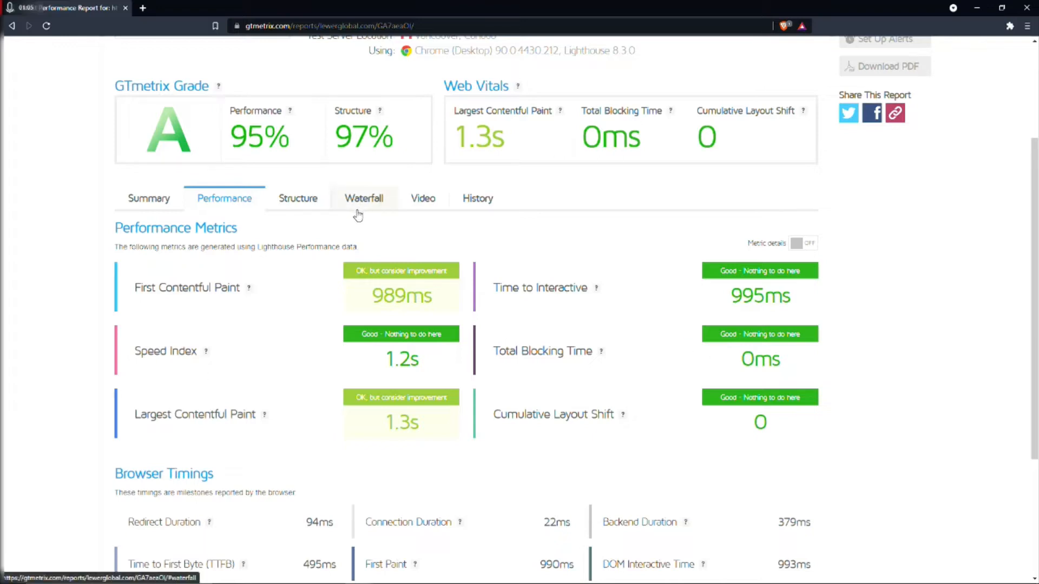
pyautogui.scroll(3, 310, 208)
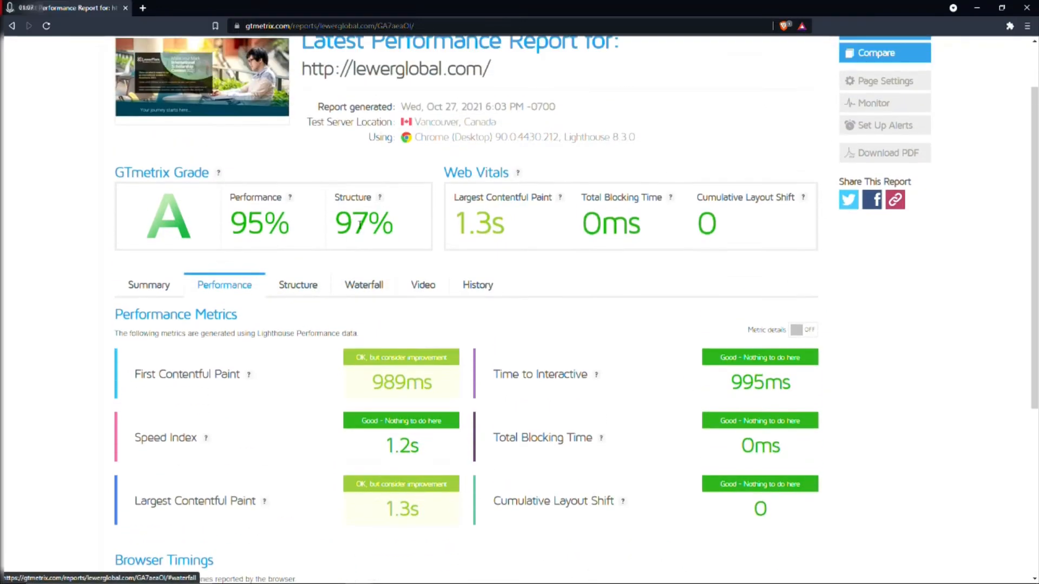
# Run the performance test on lewerglobal.com once more.
pyautogui.click(860, 108)
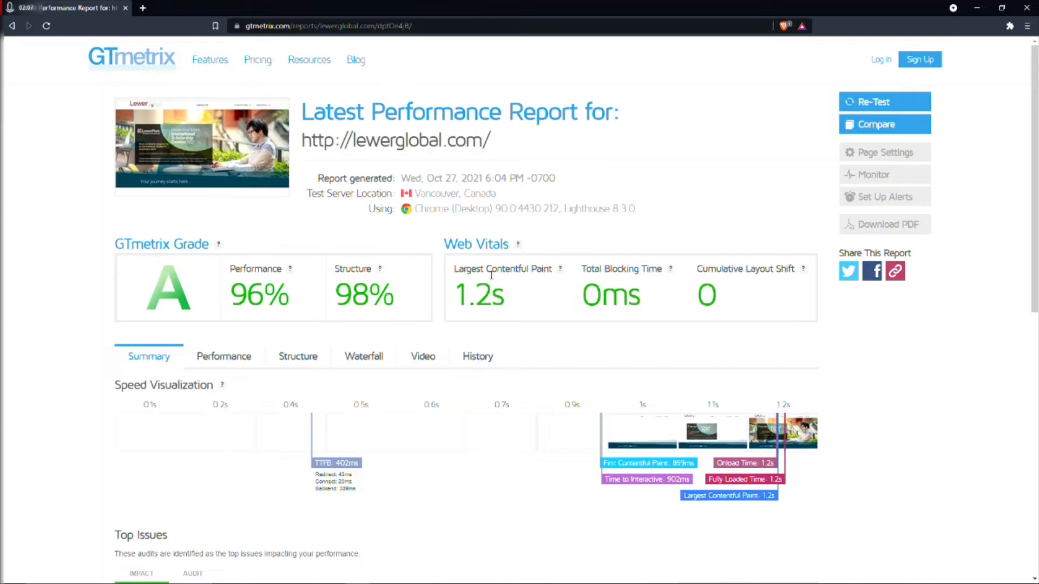
# Search the web for "wprocket" in a new tab and open the WP Rocket caching plugin website.
pyautogui.click(143, 8)
pyautogui.write('wp')
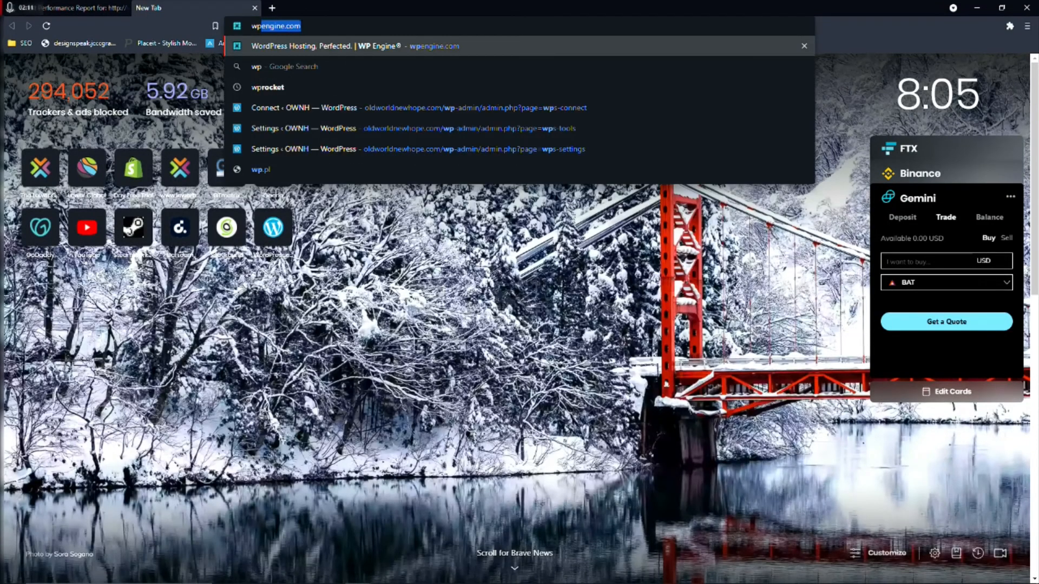
pyautogui.write('rocket')
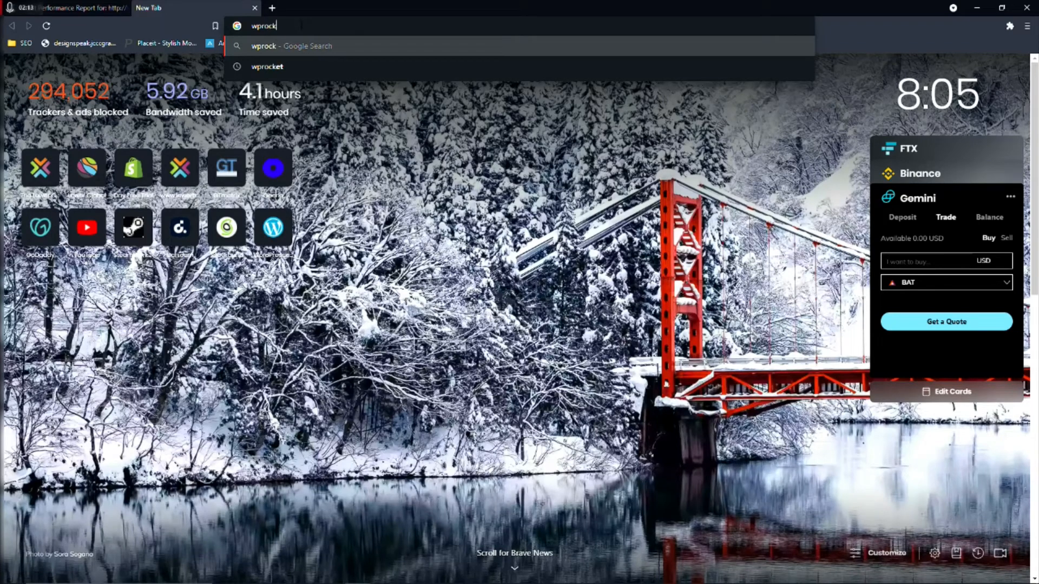
pyautogui.press('Return')
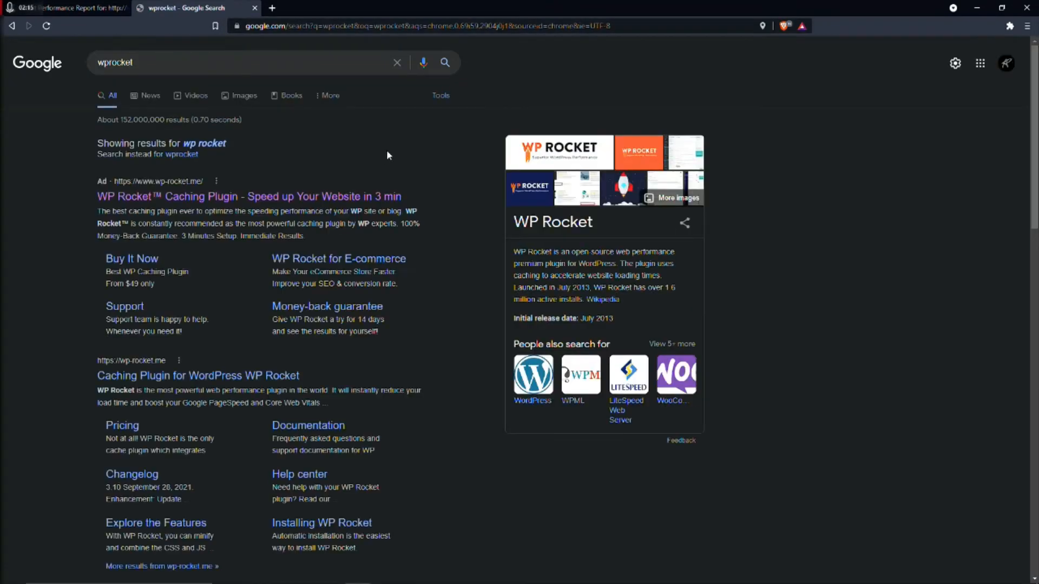
pyautogui.scroll(-1, 378, 143)
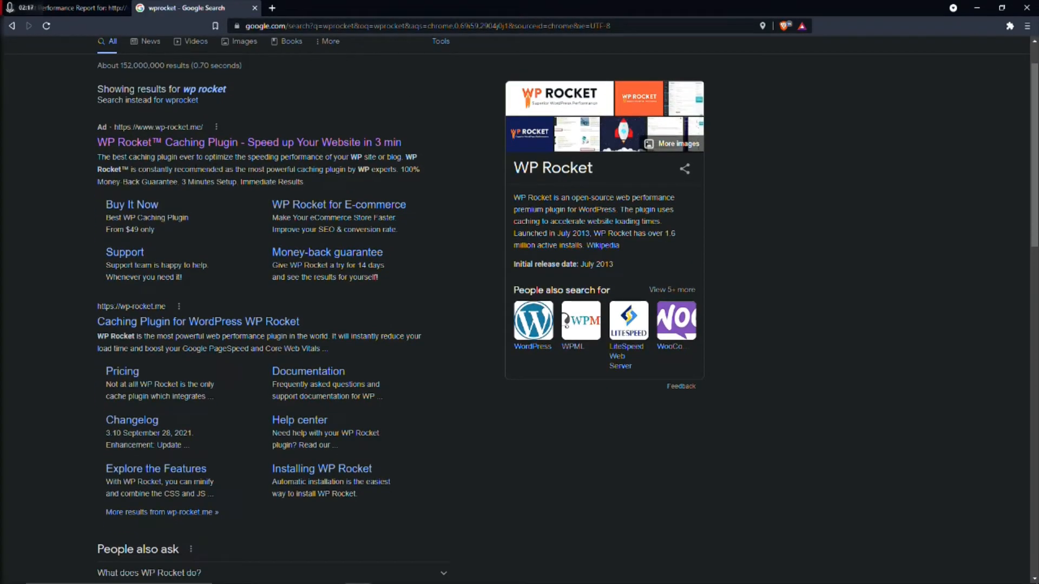
pyautogui.click(215, 142)
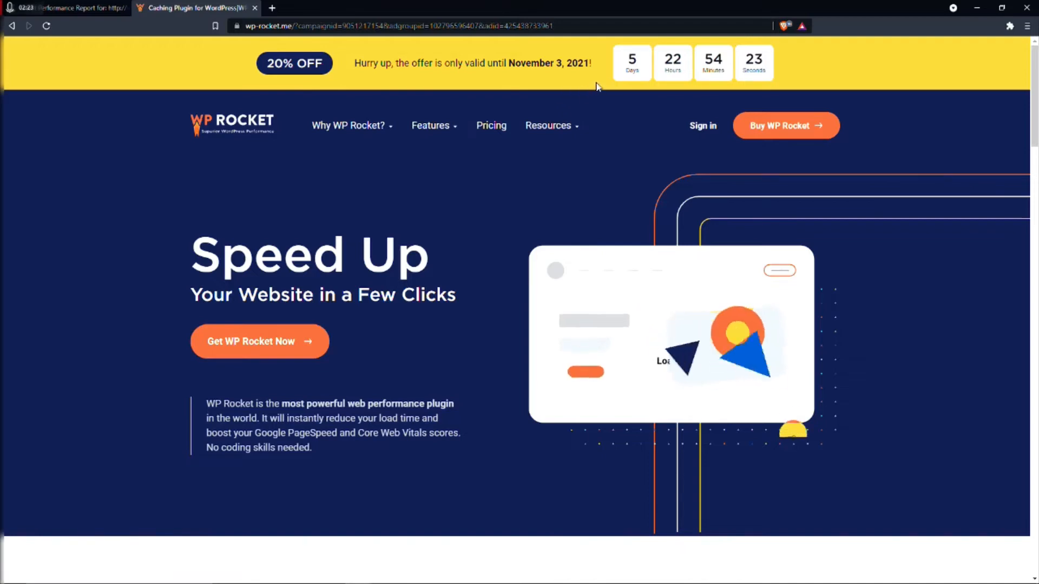
# Review the WP Rocket license prices for the Single, Plus and Infinite plans and close the tab.
pyautogui.click(491, 127)
pyautogui.scroll(-3, 377, 241)
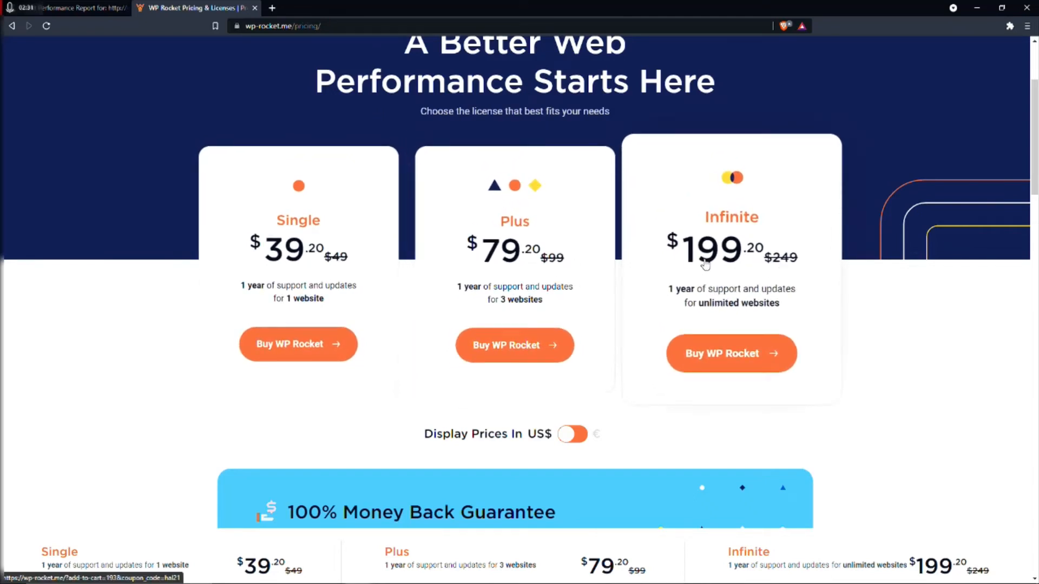
pyautogui.scroll(2, 325, 81)
pyautogui.click(255, 8)
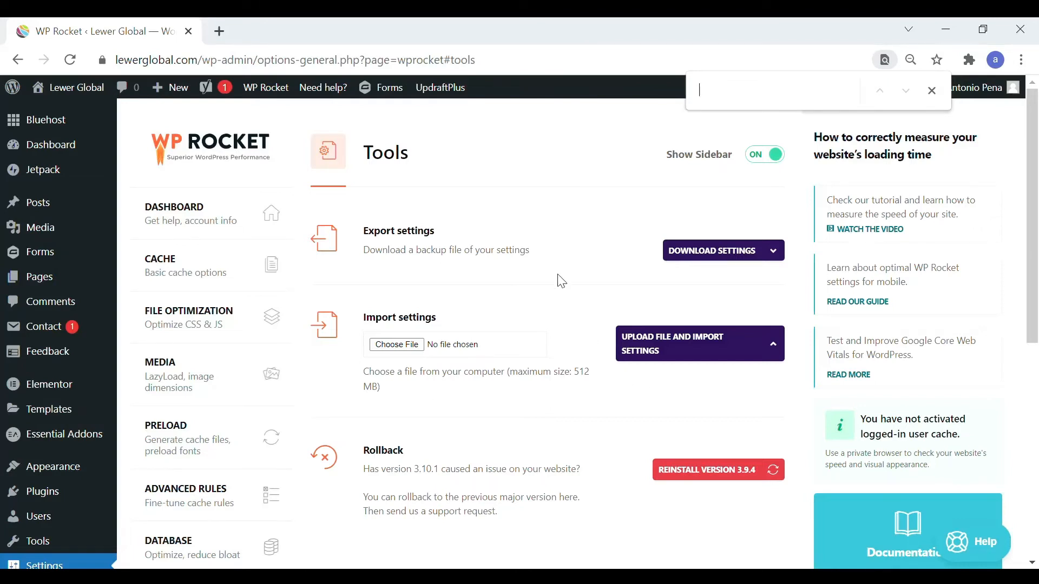
# View the WP Rocket dashboard in WordPress and examine the Cache settings for mobile cache, user cache and cache lifespan.
pyautogui.click(211, 219)
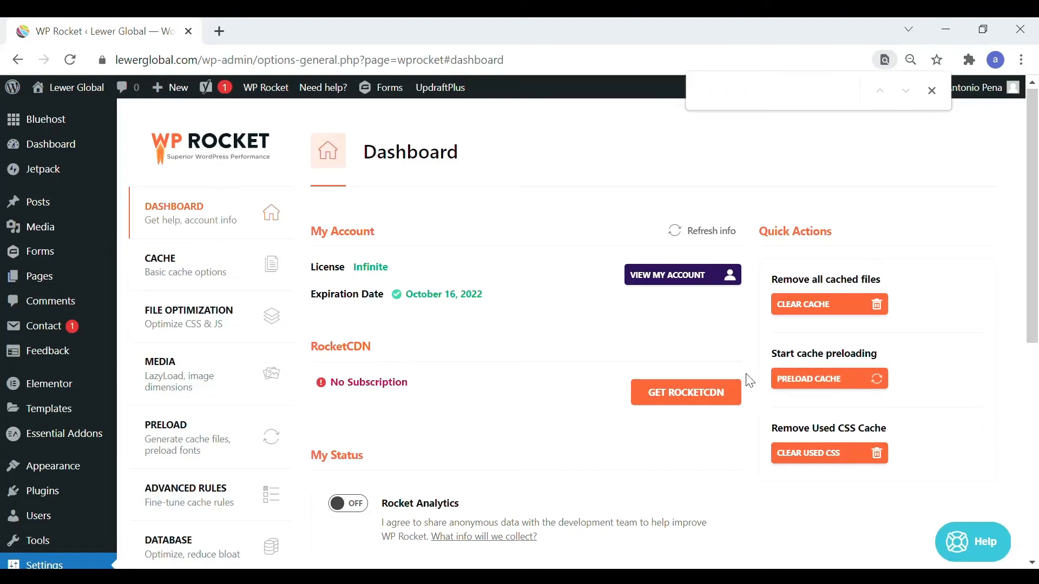
pyautogui.click(196, 273)
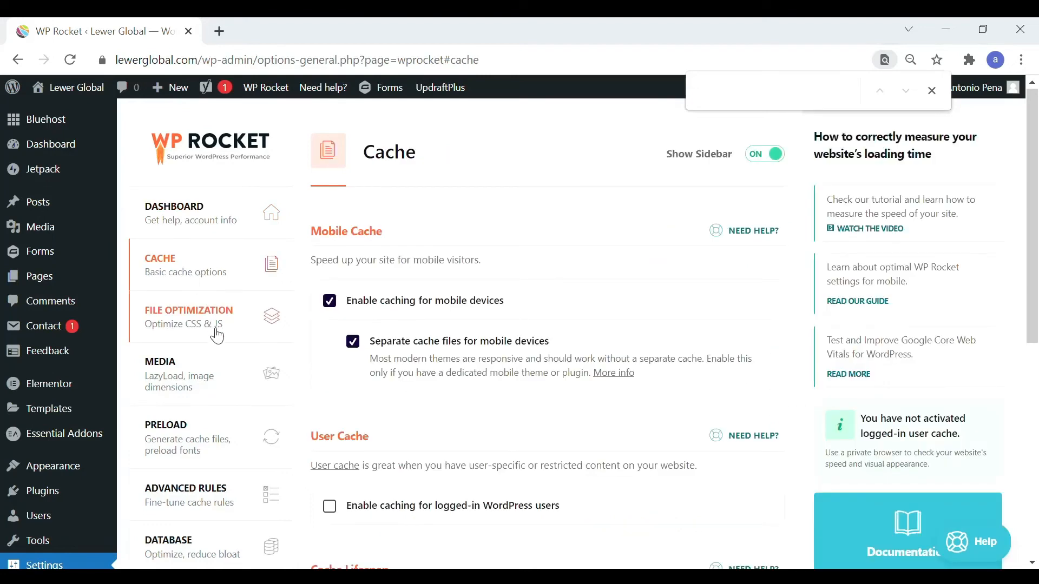
pyautogui.scroll(-3, 222, 336)
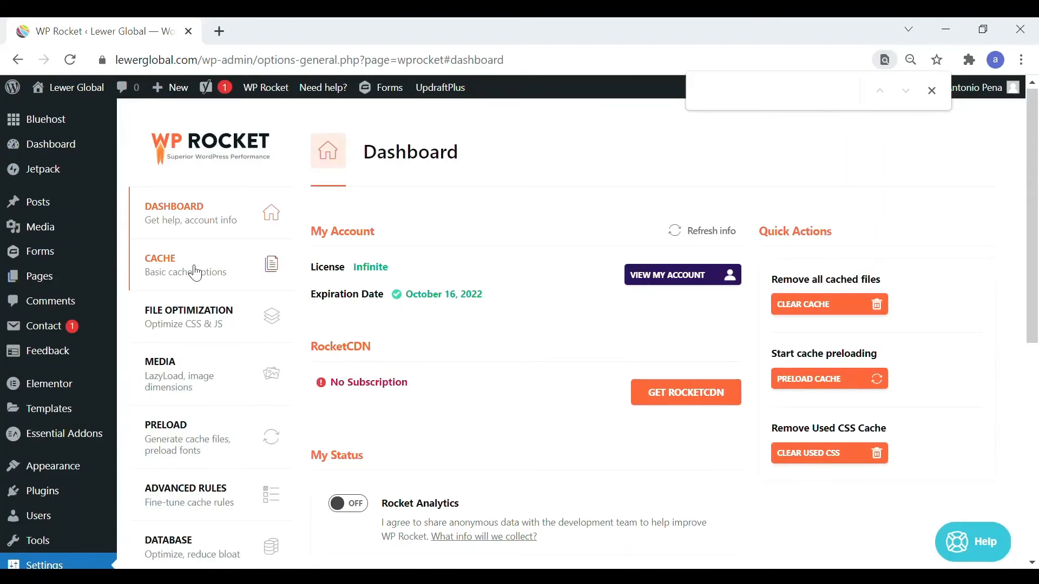
pyautogui.click(195, 273)
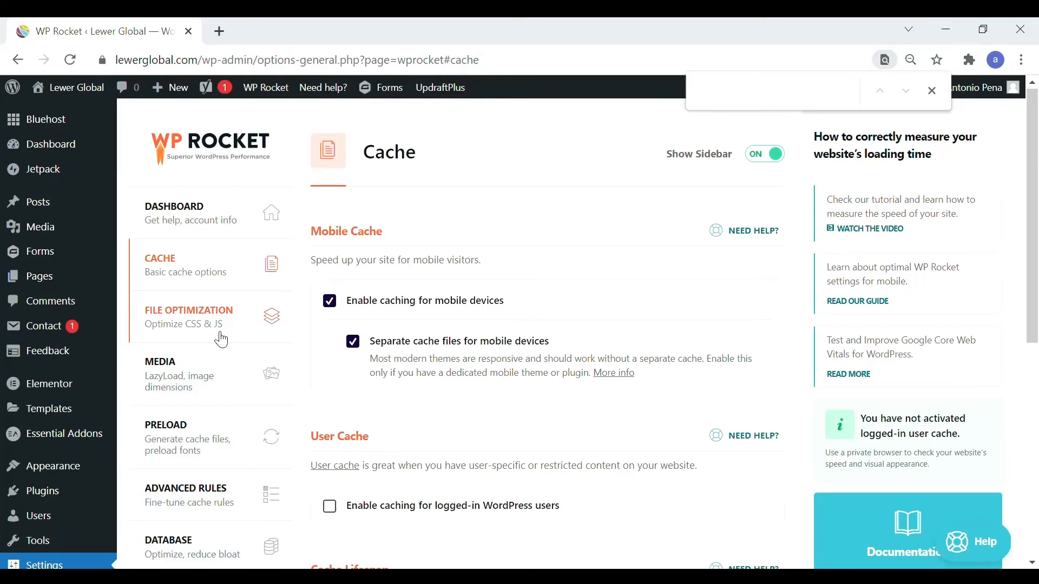
pyautogui.scroll(-6, 222, 340)
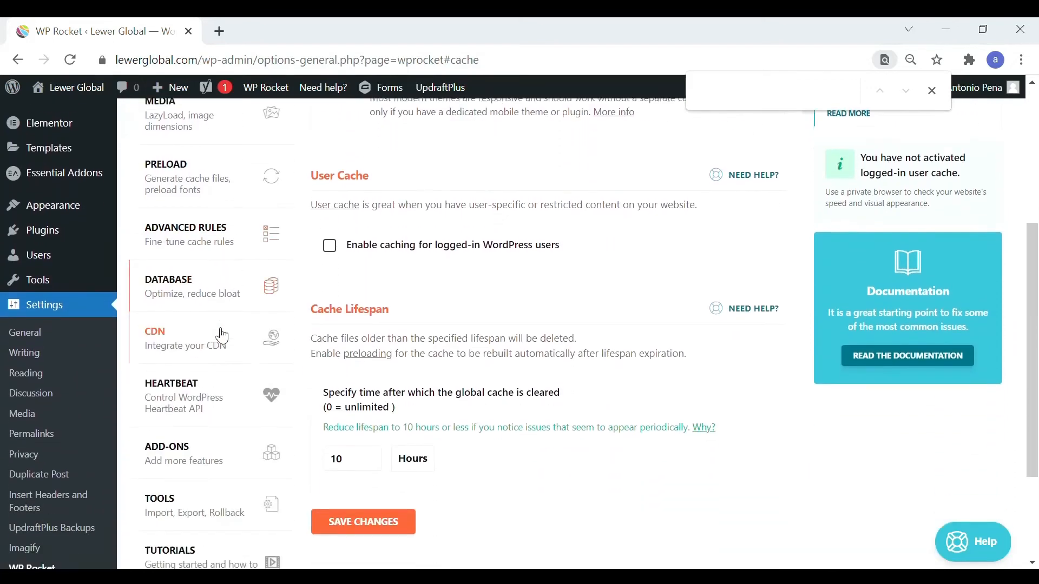
pyautogui.scroll(-1, 221, 336)
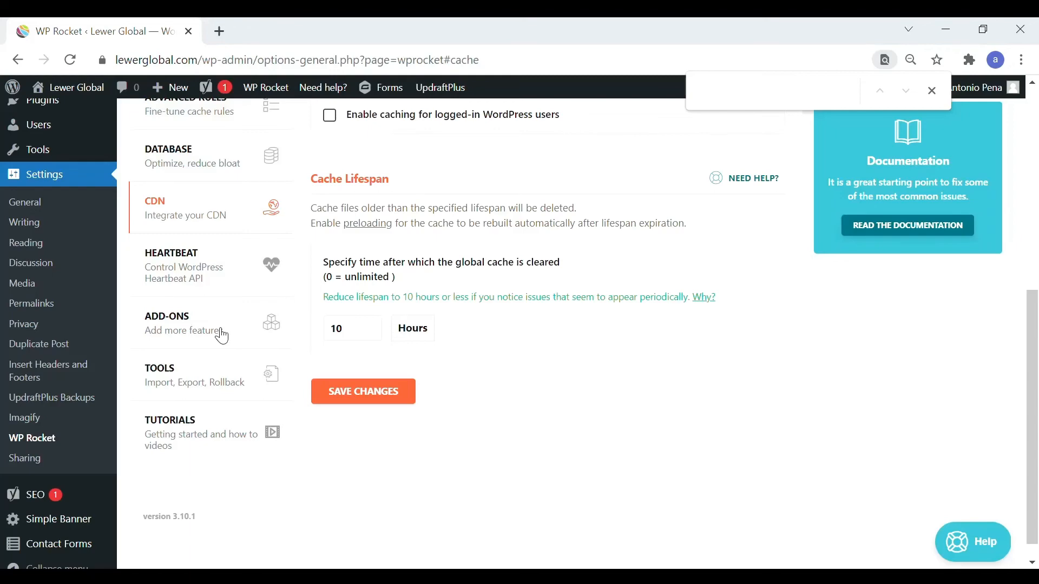
pyautogui.scroll(5, 222, 336)
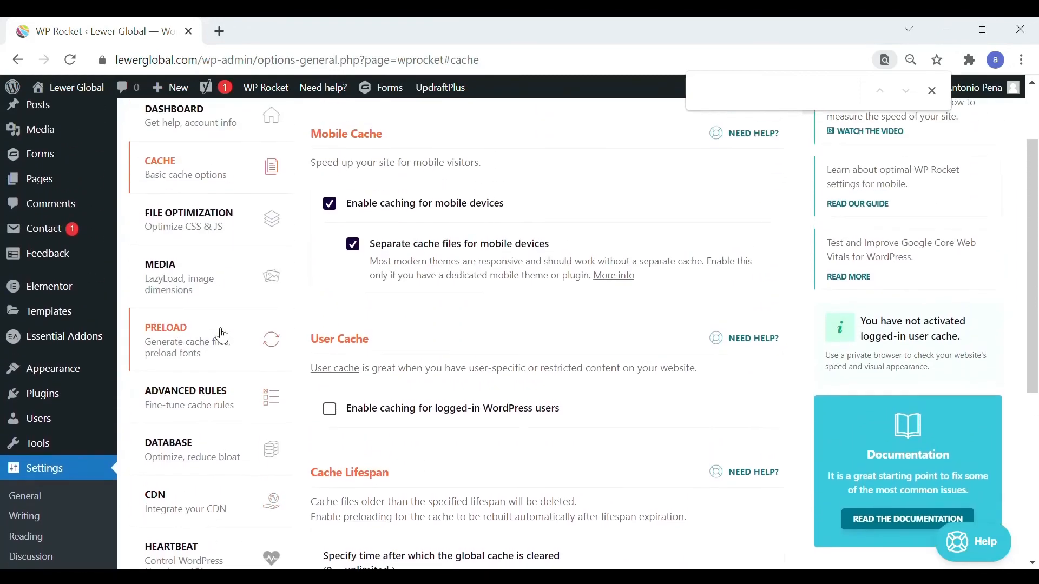
# Open the File Optimization settings and examine the CSS options for minifying, combining, optimizing delivery and removing unused CSS.
pyautogui.click(212, 230)
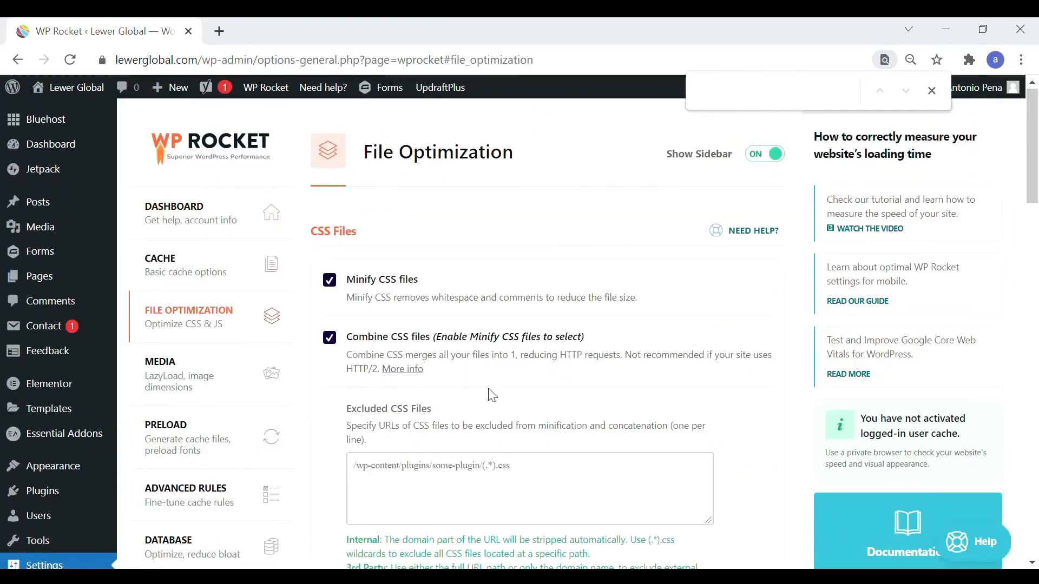
pyautogui.scroll(-1, 566, 443)
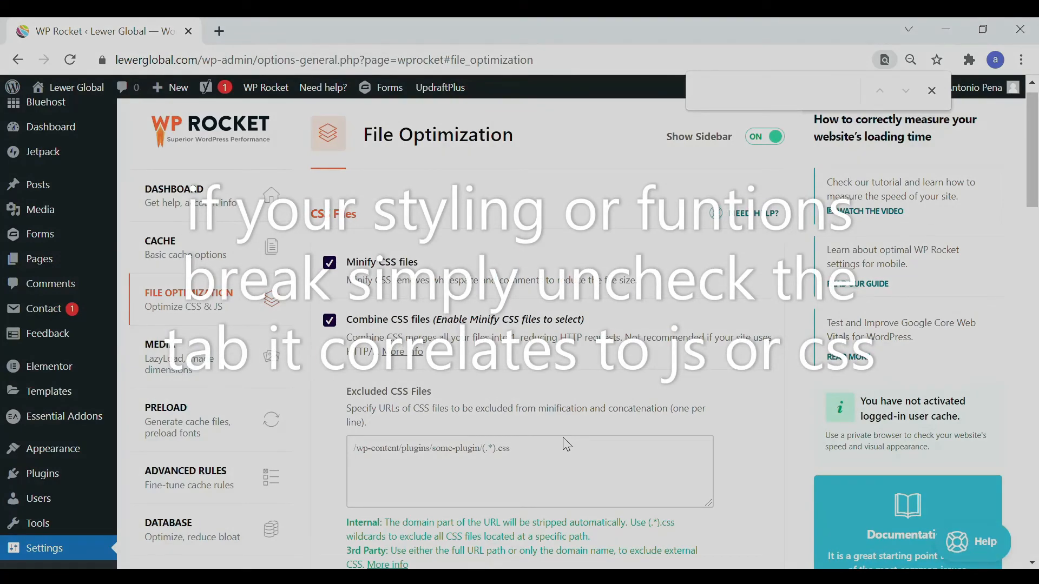
pyautogui.scroll(-3, 566, 445)
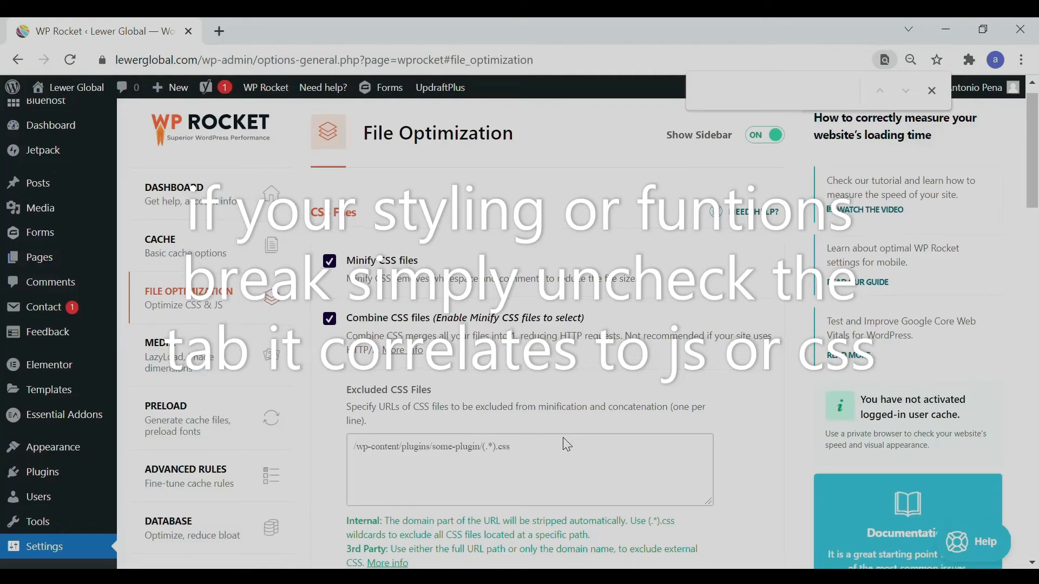
pyautogui.scroll(-4, 572, 446)
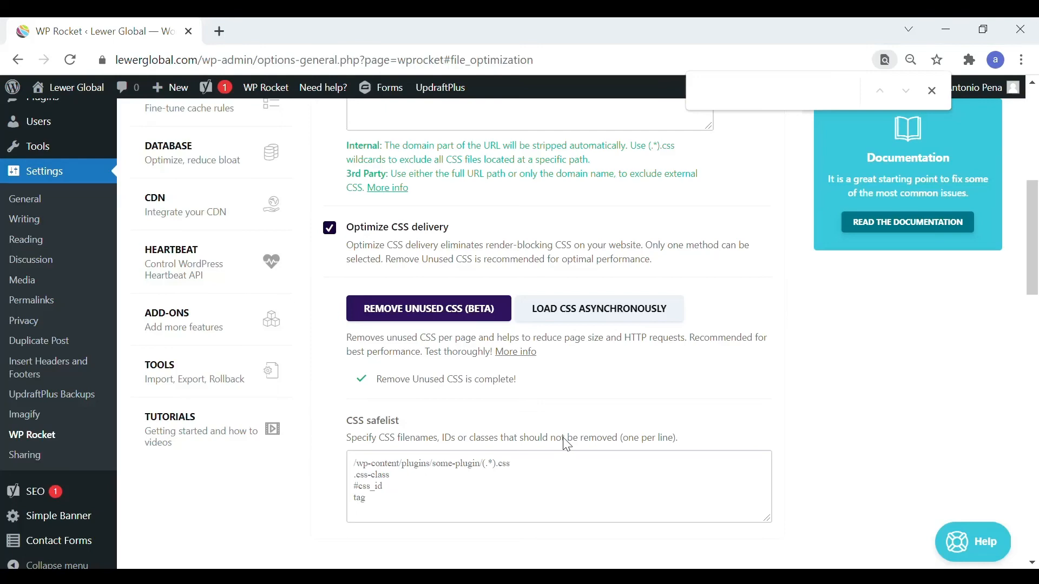
pyautogui.scroll(-4, 566, 444)
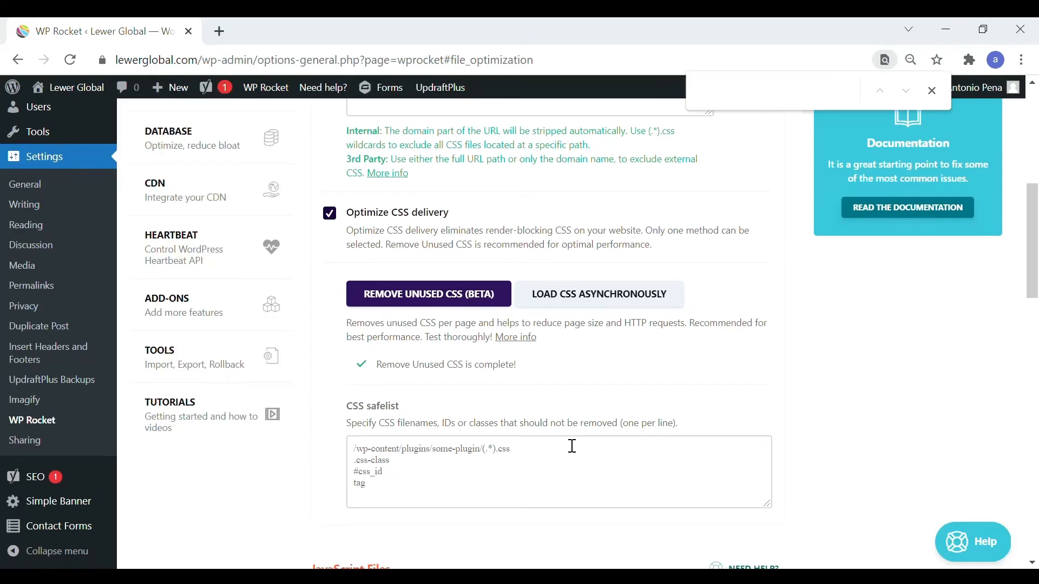
# Review the JavaScript Files options for minifying, combining, deferred loading and delayed execution, including their exclusion lists.
pyautogui.scroll(-3, 566, 443)
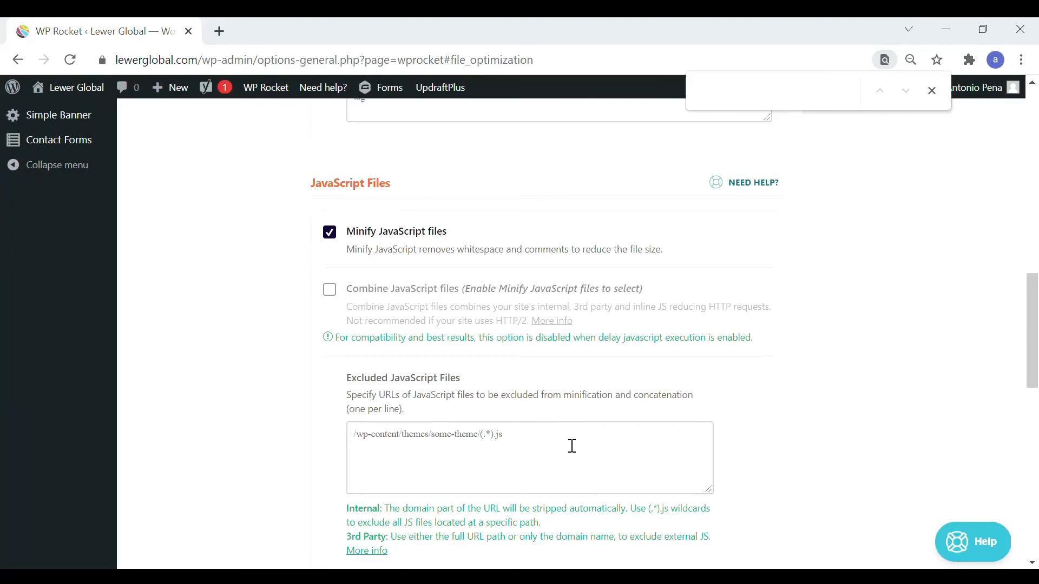
pyautogui.scroll(-4, 571, 446)
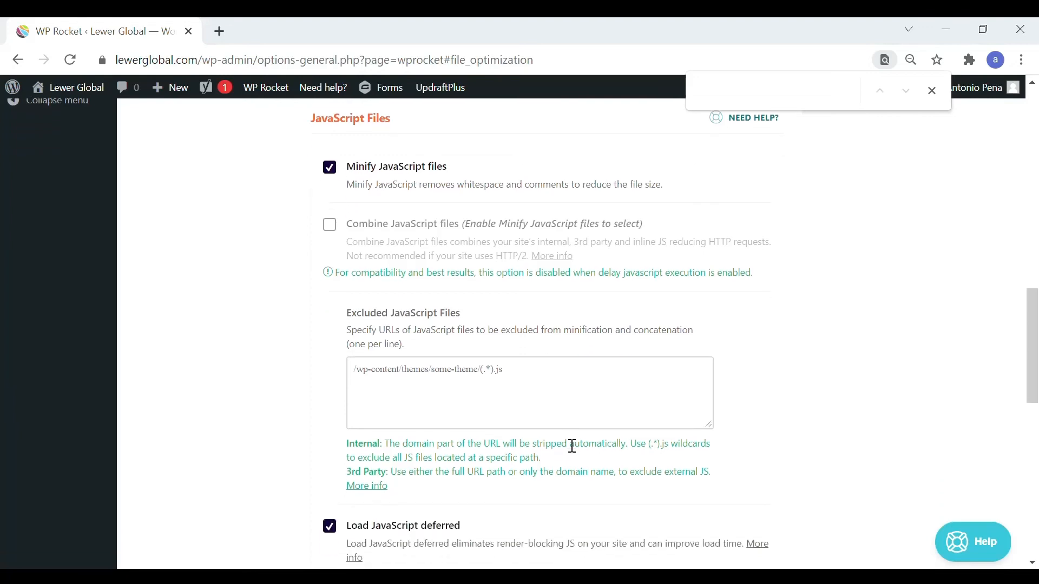
pyautogui.scroll(-3, 566, 444)
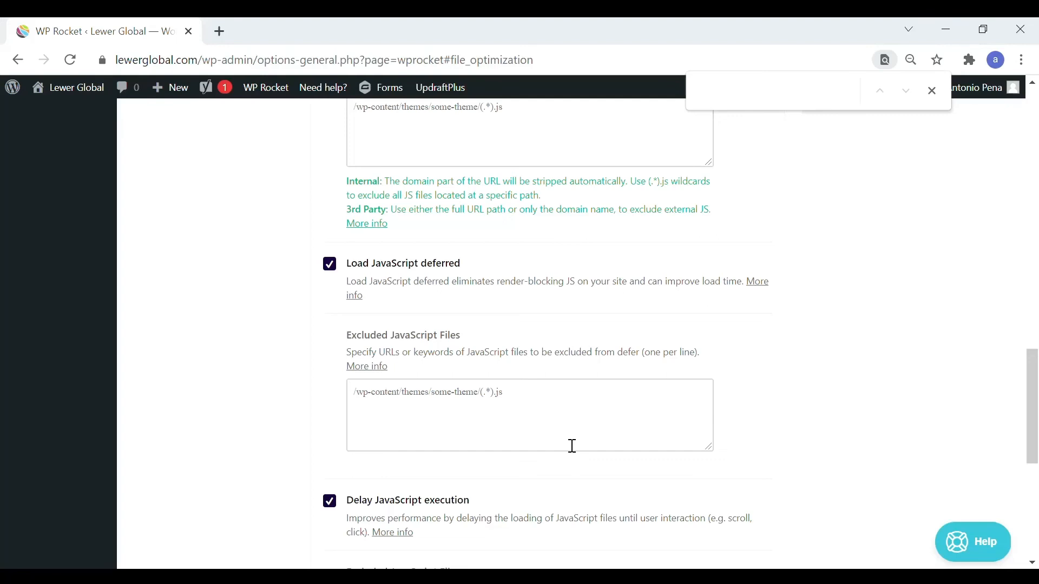
pyautogui.scroll(-6, 572, 446)
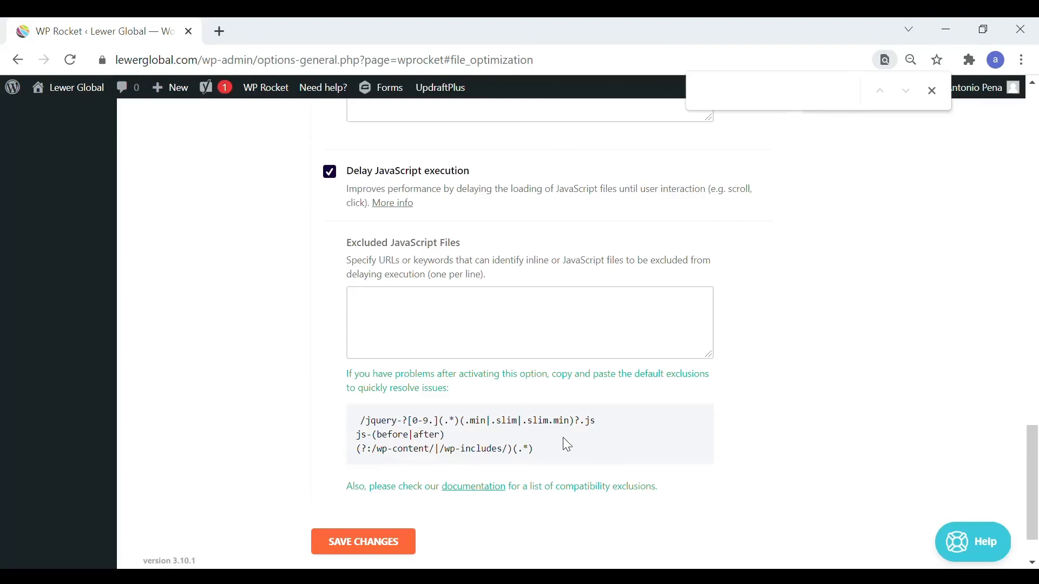
pyautogui.scroll(-1, 567, 445)
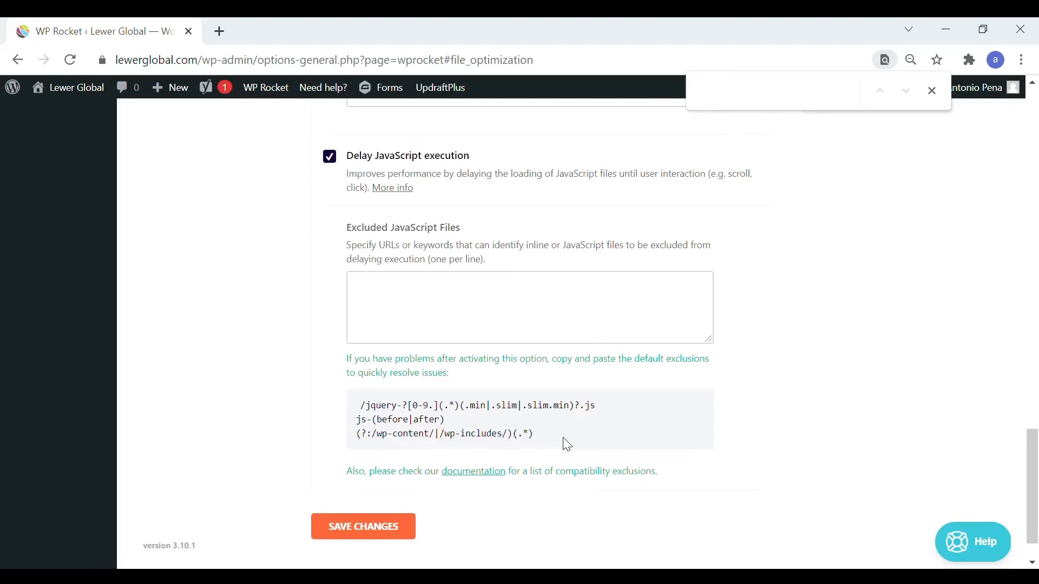
# Open the Media settings and examine the LazyLoad options for images, iframes and videos and the Image Dimensions option.
pyautogui.scroll(5, 567, 445)
pyautogui.scroll(8, 567, 445)
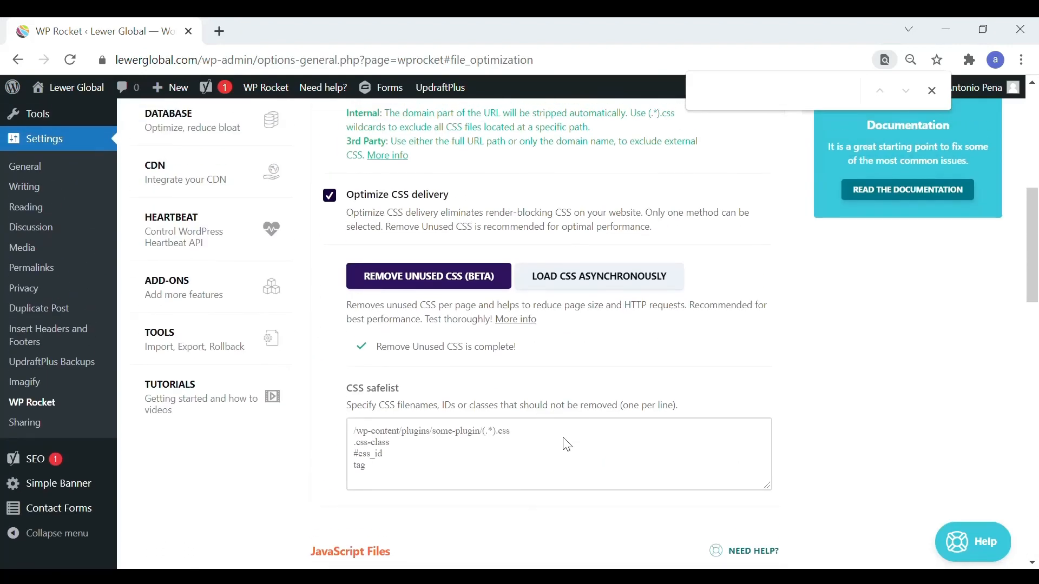
pyautogui.scroll(5, 567, 445)
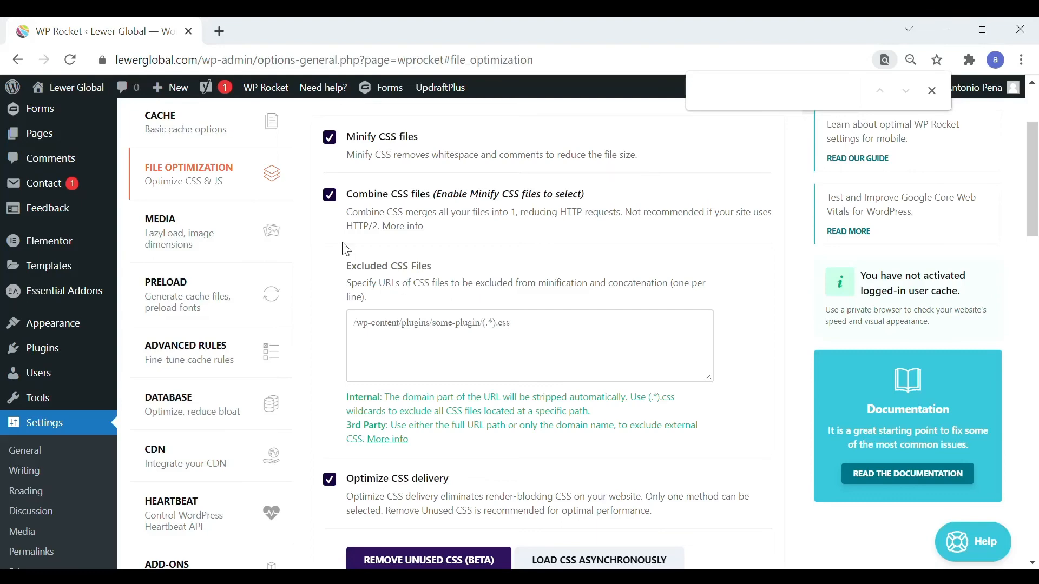
pyautogui.click(245, 243)
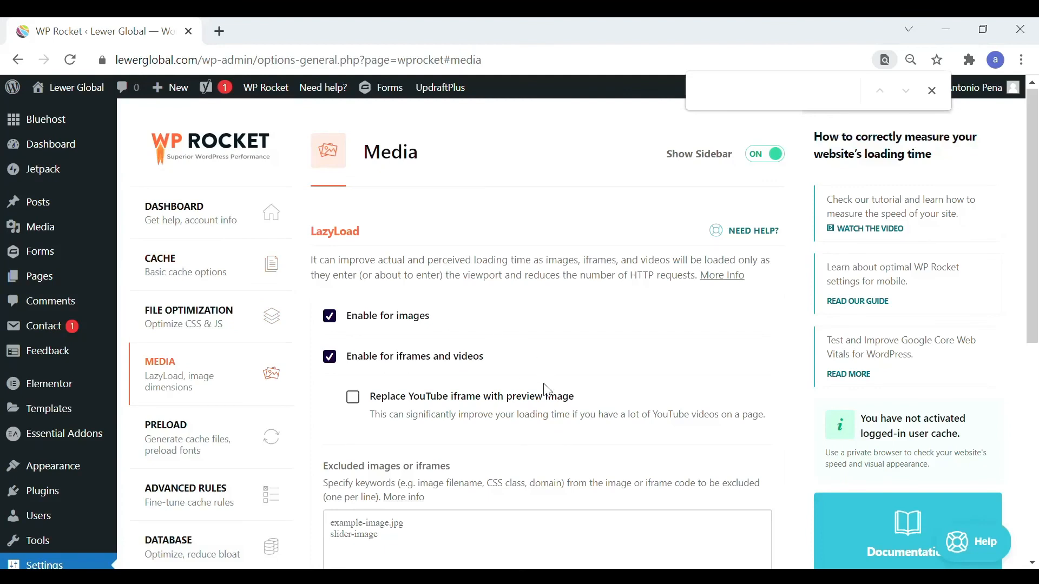
pyautogui.scroll(-3, 546, 389)
pyautogui.scroll(-1, 547, 391)
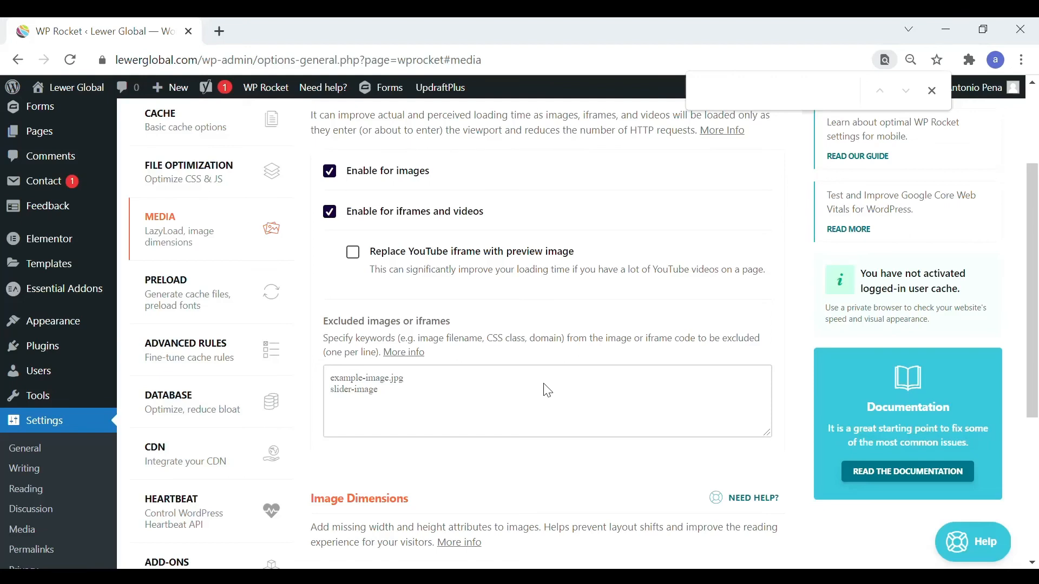
pyautogui.scroll(-3, 547, 391)
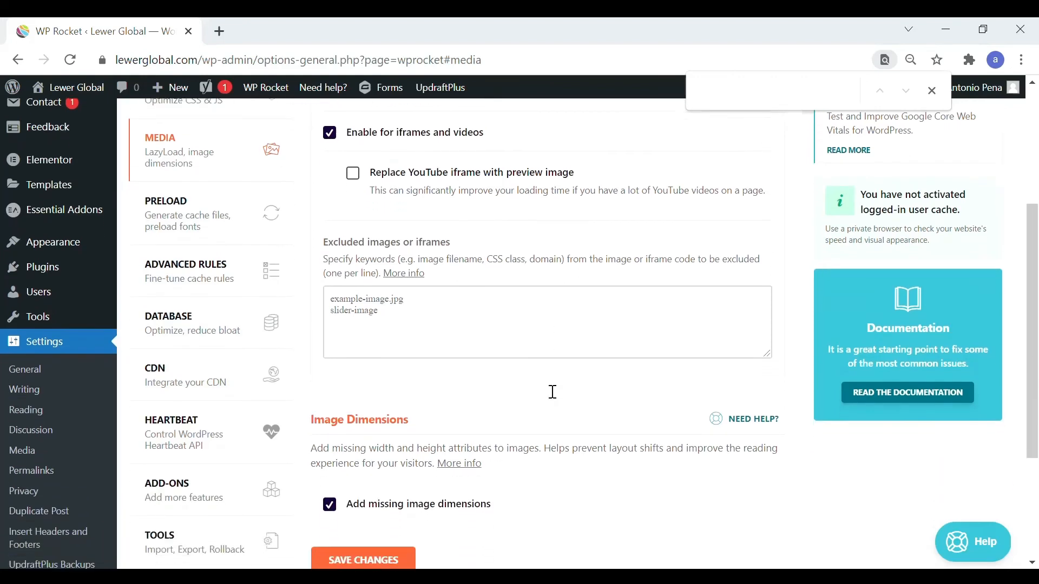
pyautogui.scroll(-2, 547, 391)
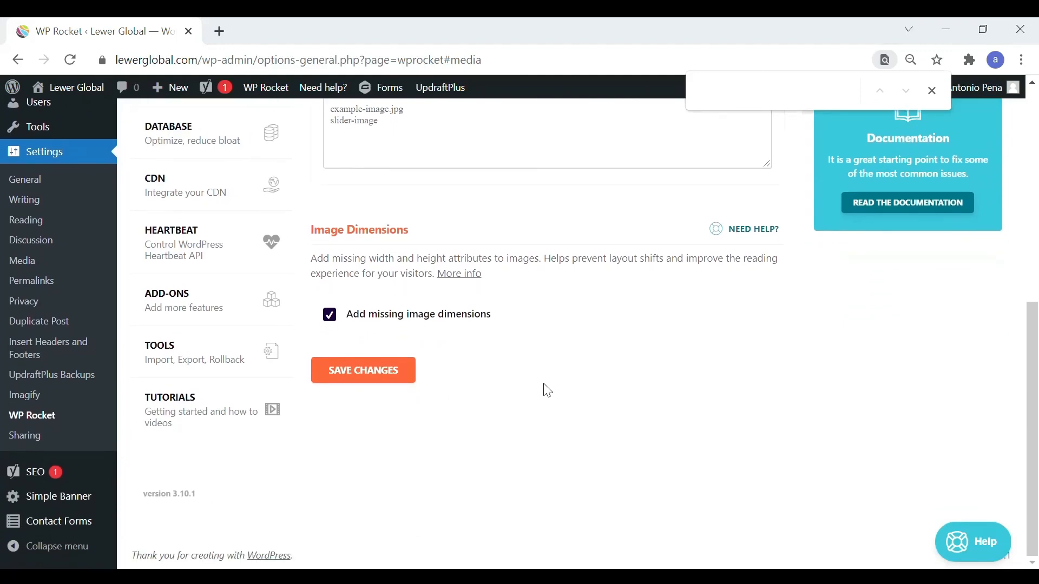
# View the Preload settings, examining cache preloading, sitemap-based preloading and the Yoast SEO XML sitemap option.
pyautogui.scroll(3, 545, 390)
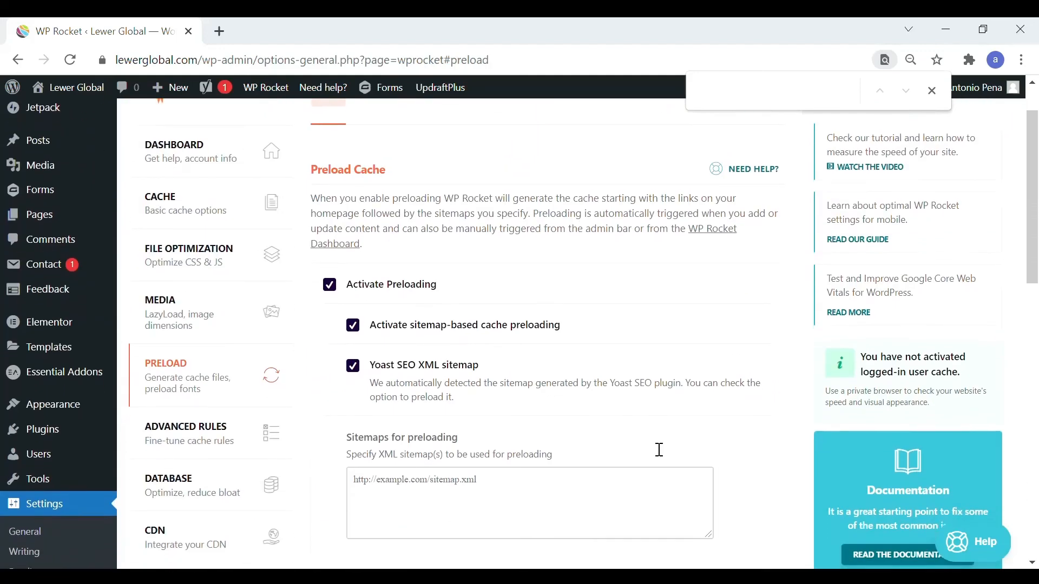
pyautogui.scroll(-3, 659, 449)
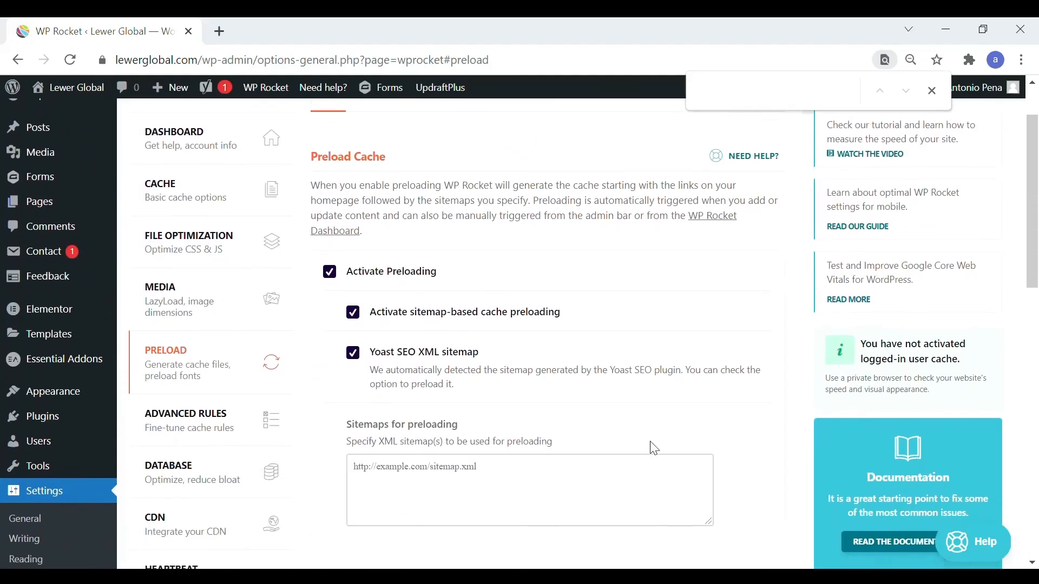
pyautogui.scroll(-2, 659, 450)
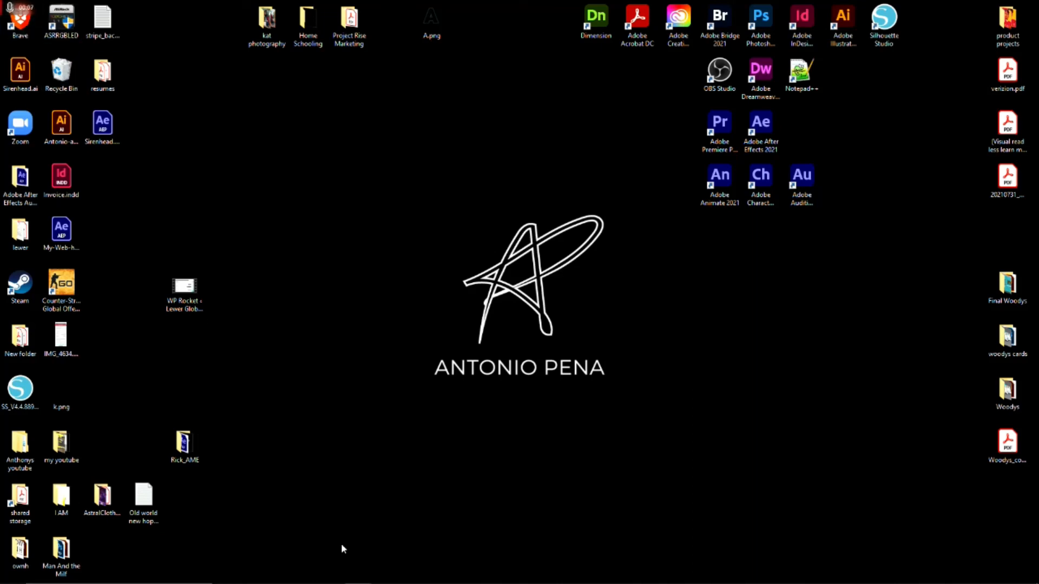
# Switch to the Brave browser, maximize its window and open a new private window.
pyautogui.moveTo(360, 576)
pyautogui.moveTo(0, 53); pyautogui.dragTo(309, 87)
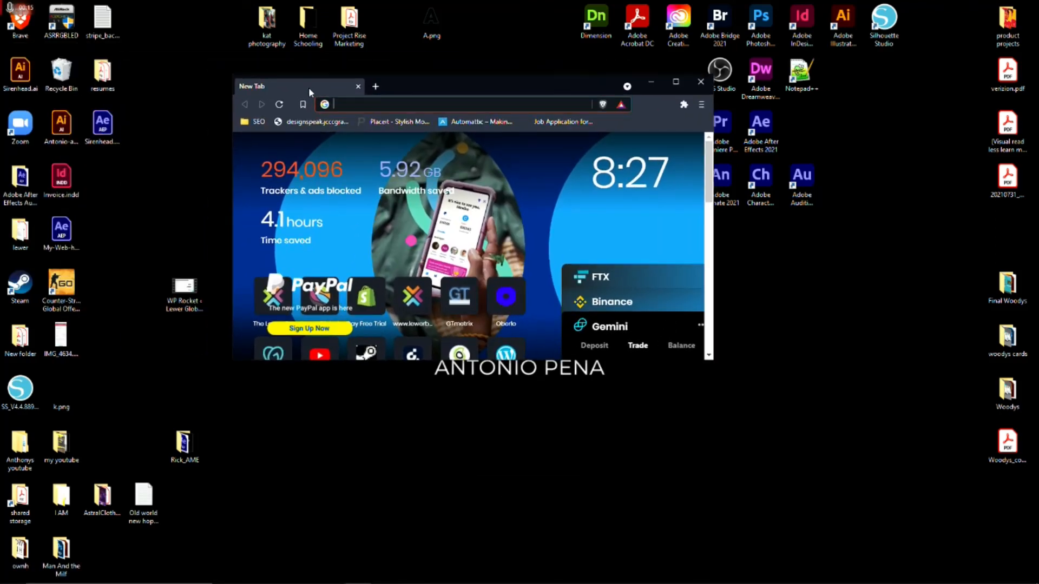
pyautogui.click(676, 82)
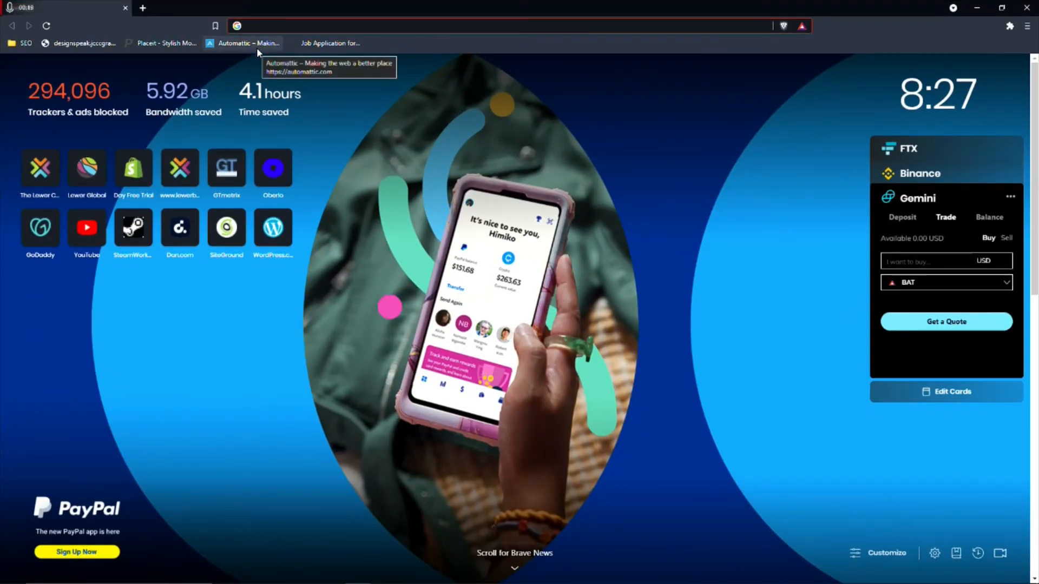
pyautogui.click(1028, 26)
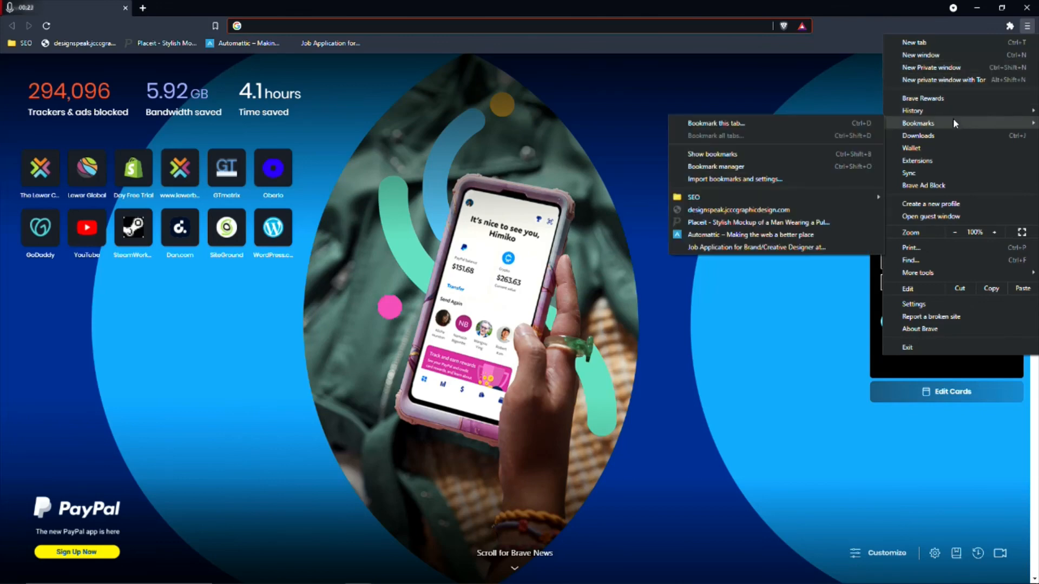
pyautogui.click(941, 72)
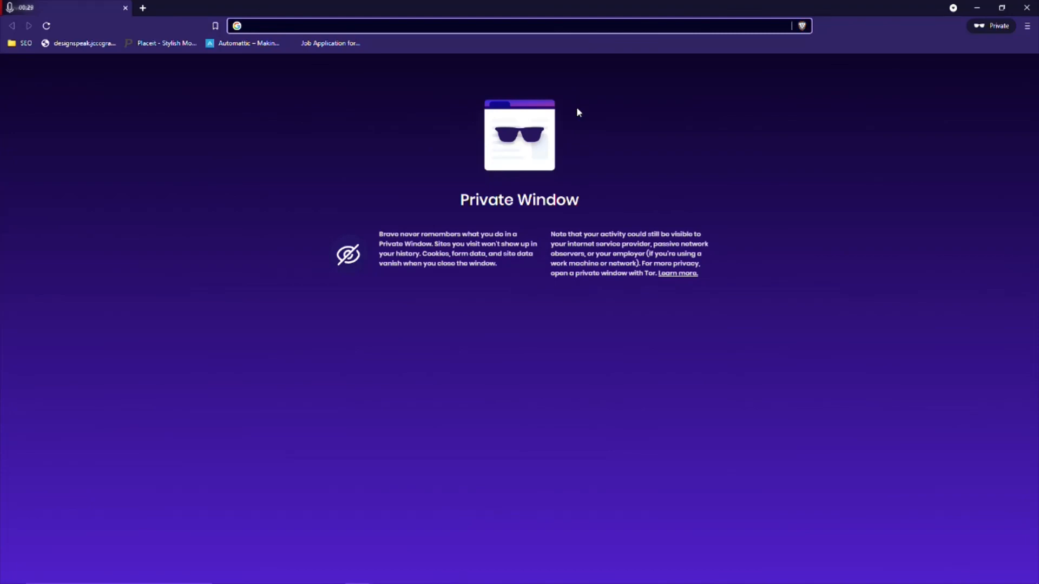
# Load lewerglobal.com in the private window and look over its home page.
pyautogui.write('lewerglobal.com')
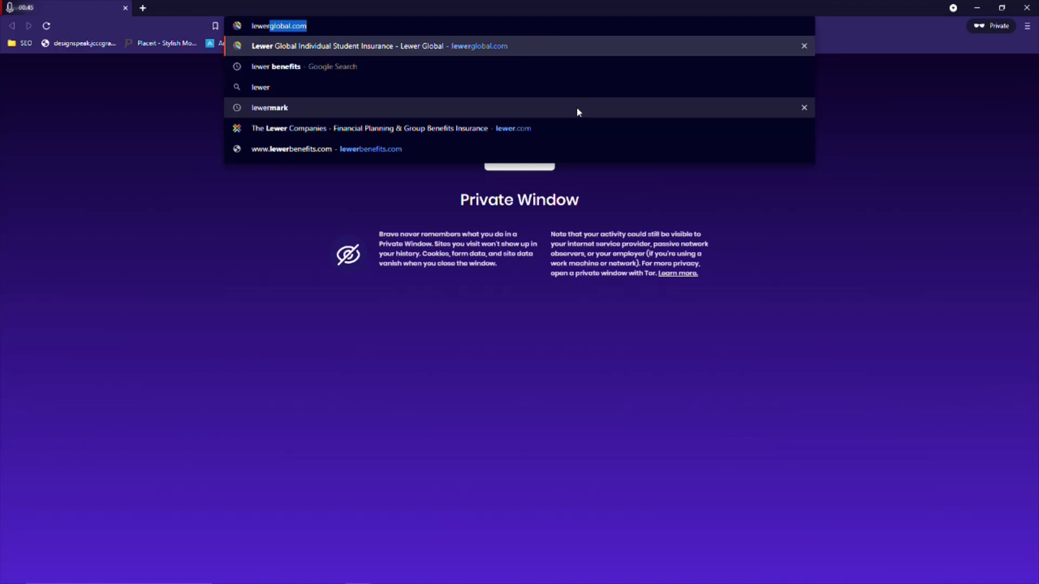
pyautogui.press('Return')
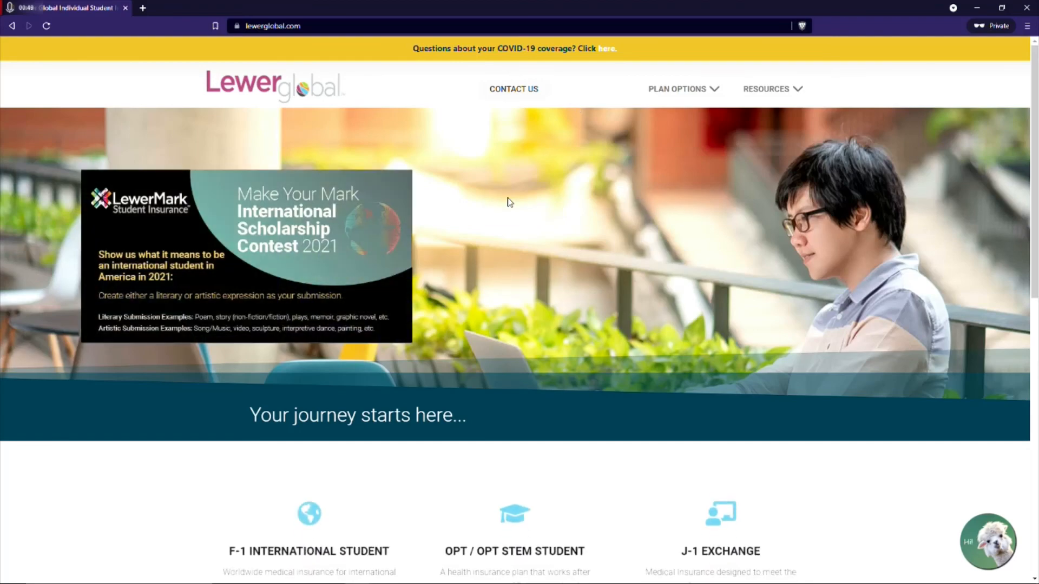
pyautogui.scroll(-4, 524, 221)
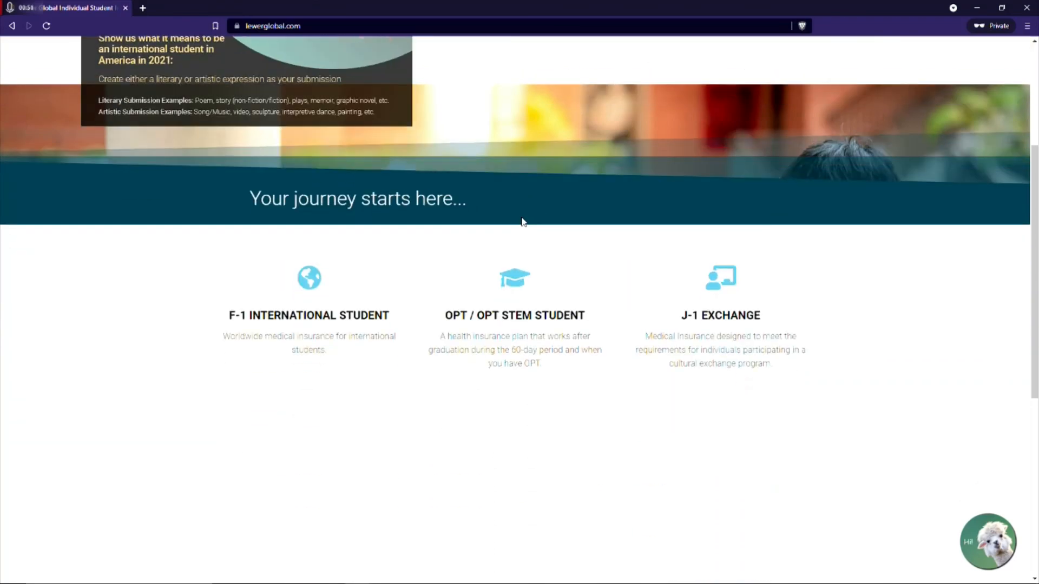
pyautogui.scroll(4, 527, 227)
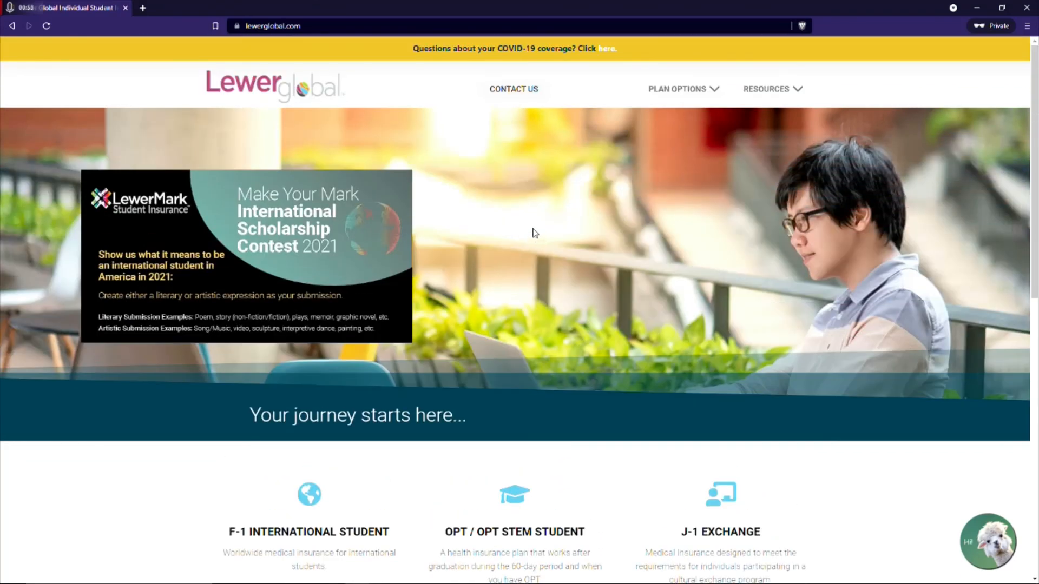
# Visit the F-1 International Student, OPT/OPT Stem Student and J-1 Exchange plan pages in turn to check how fast they load.
pyautogui.moveTo(703, 102)
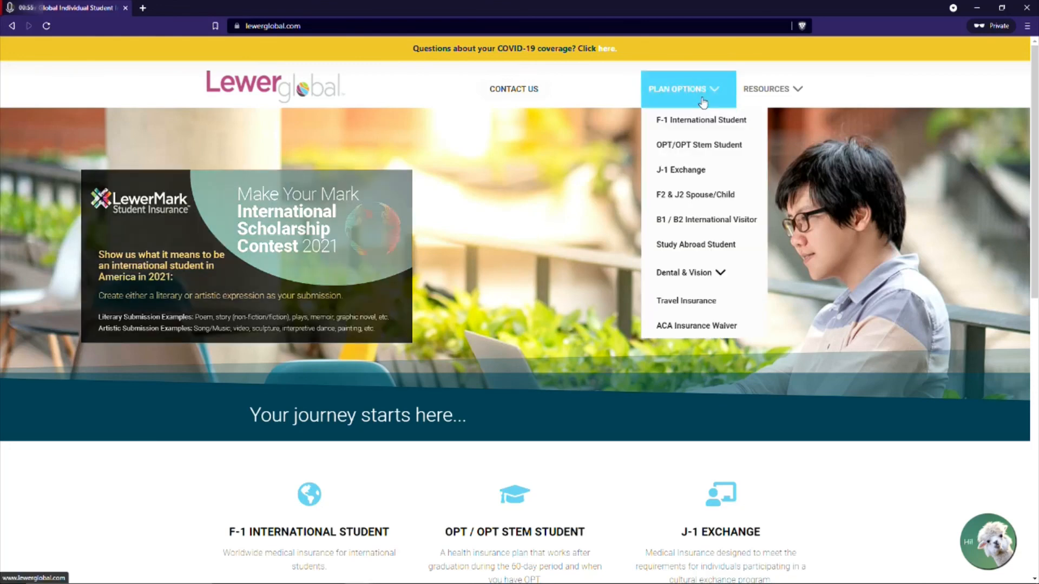
pyautogui.click(695, 119)
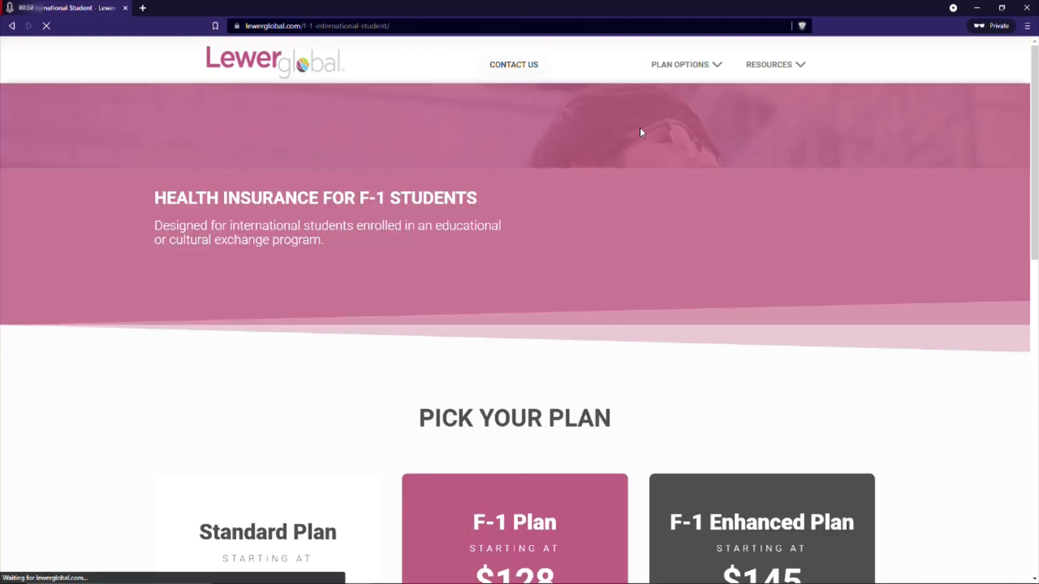
pyautogui.moveTo(707, 98)
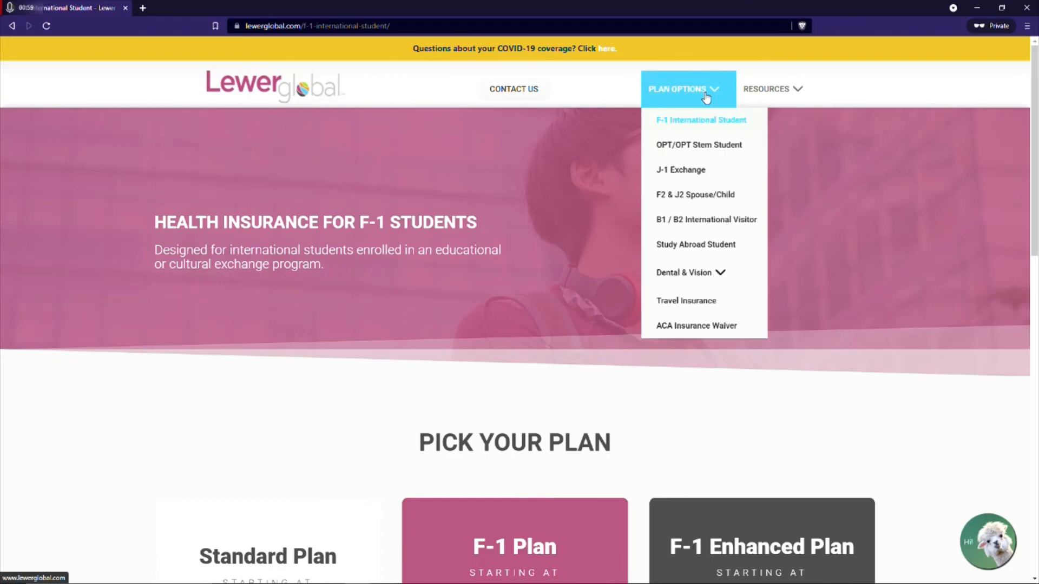
pyautogui.click(704, 148)
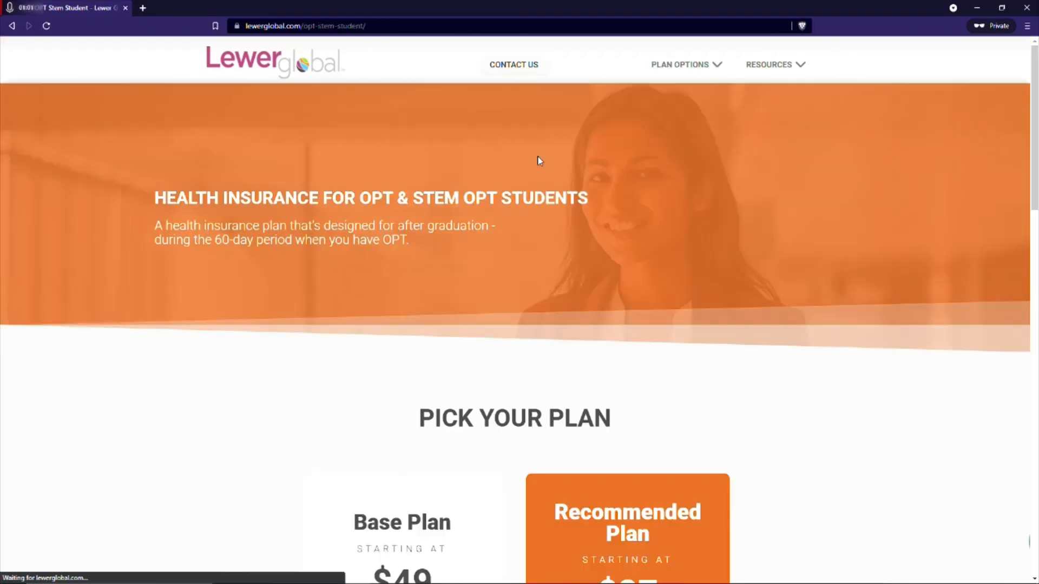
pyautogui.moveTo(665, 100)
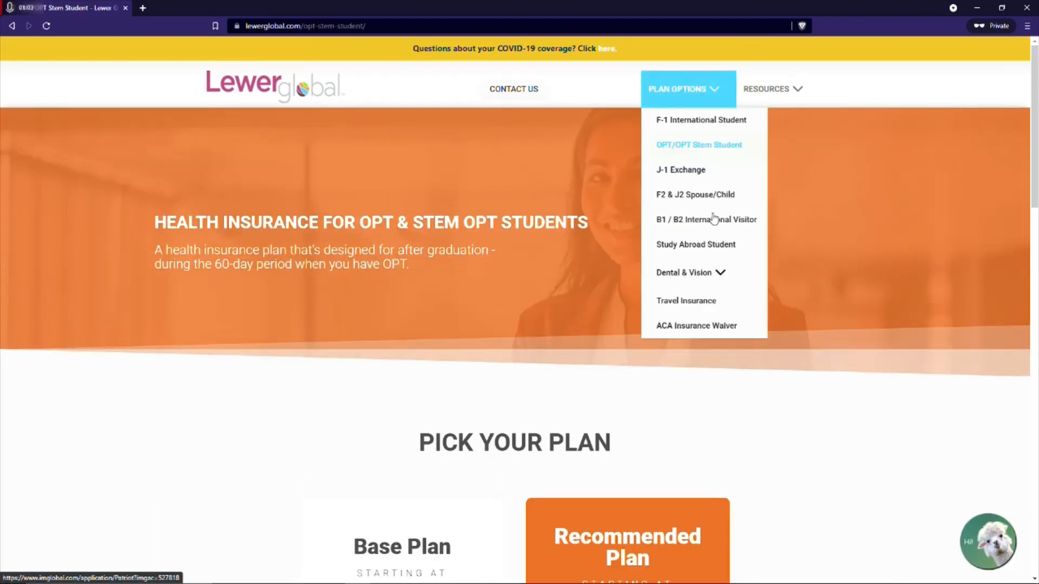
pyautogui.click(682, 179)
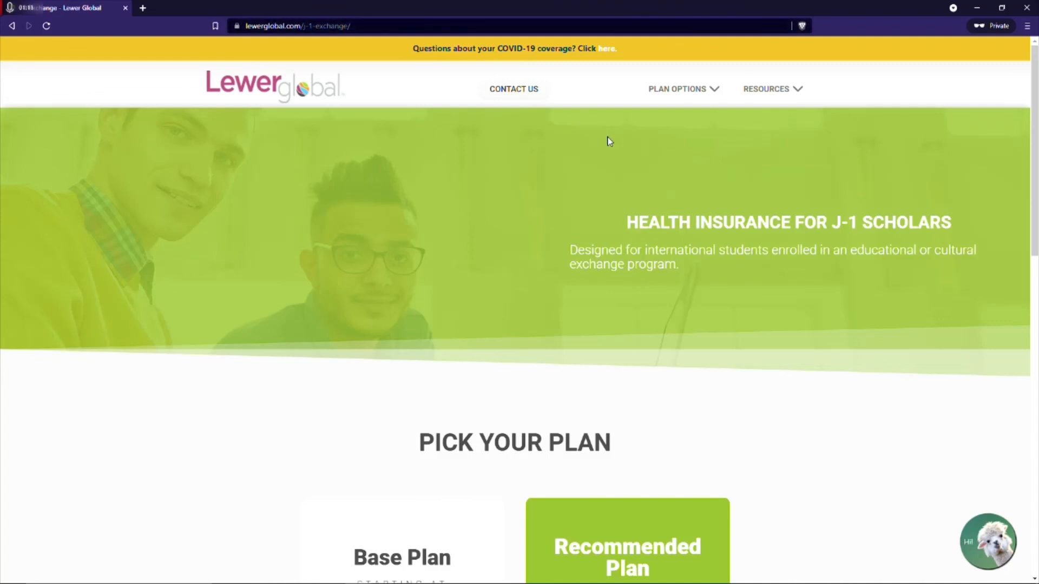
pyautogui.moveTo(713, 92)
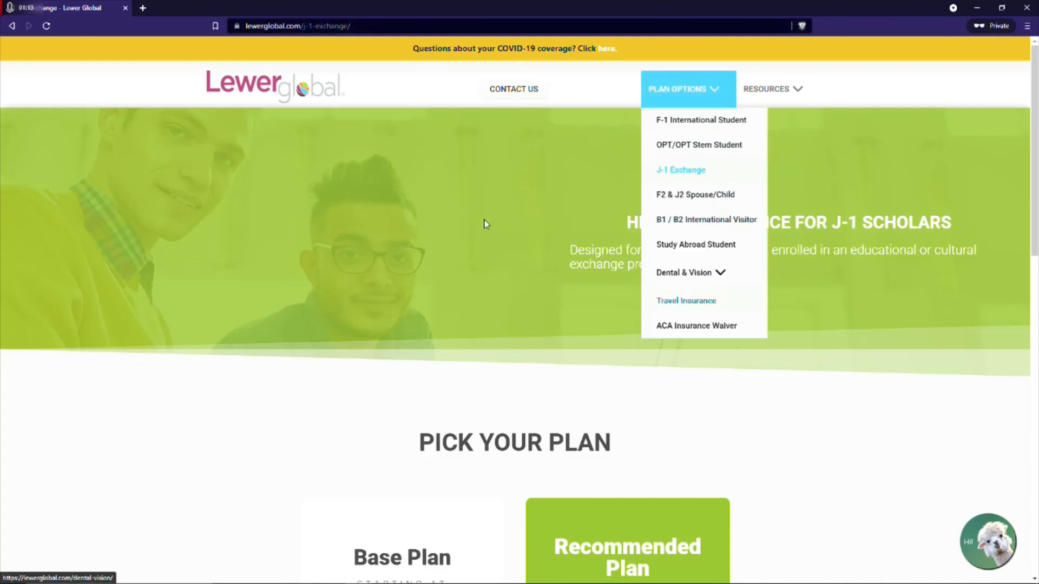